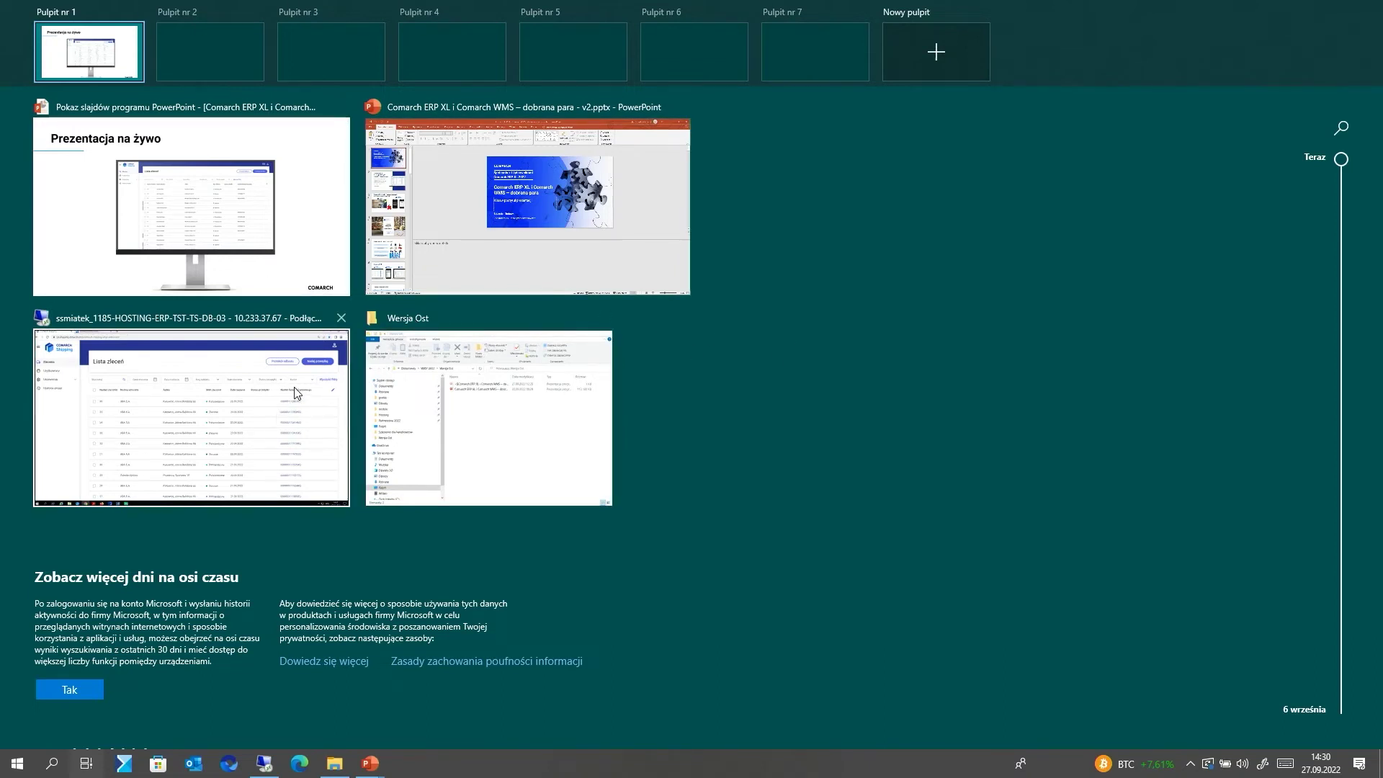
- Switch to Comarch ERP XL and open the sales order list
{"action": "left_click", "coordinate": [252, 414]}
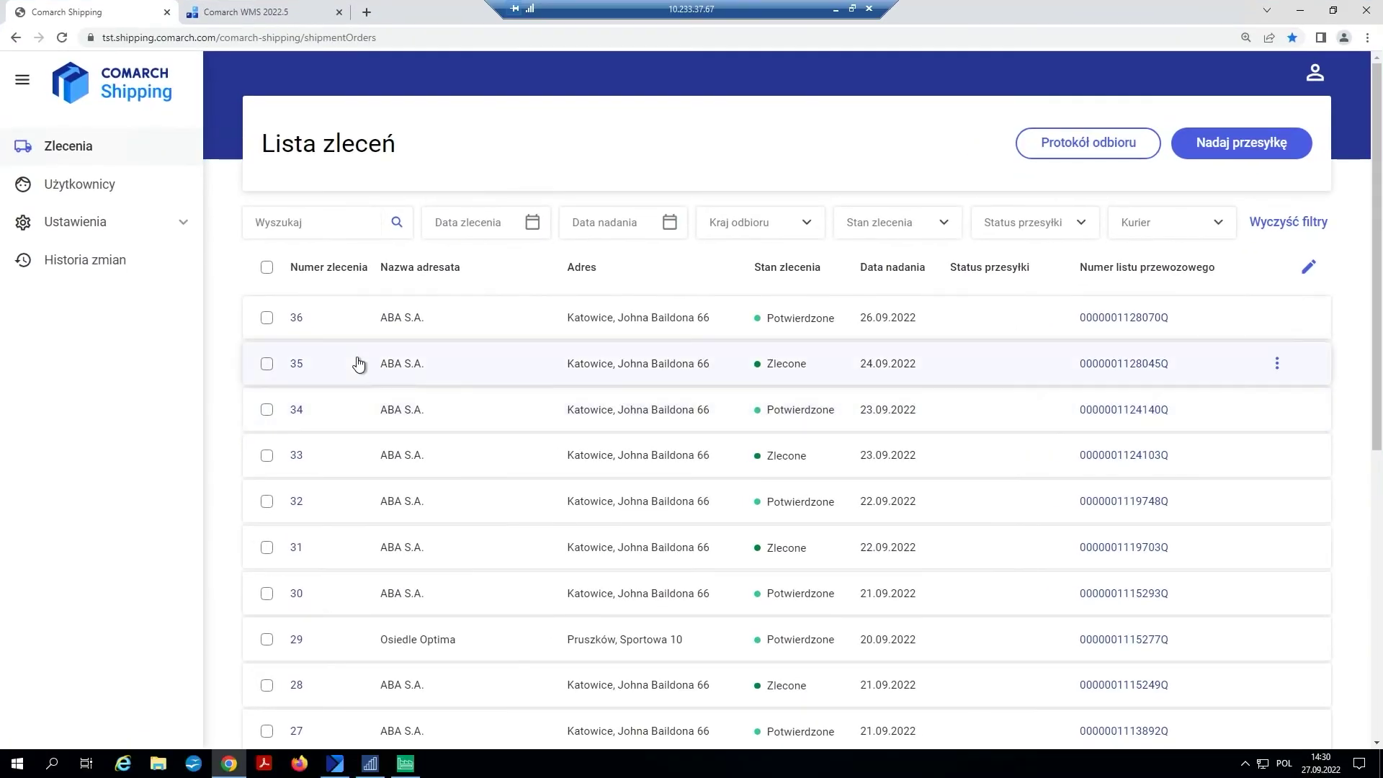
{"action": "left_click", "coordinate": [368, 765]}
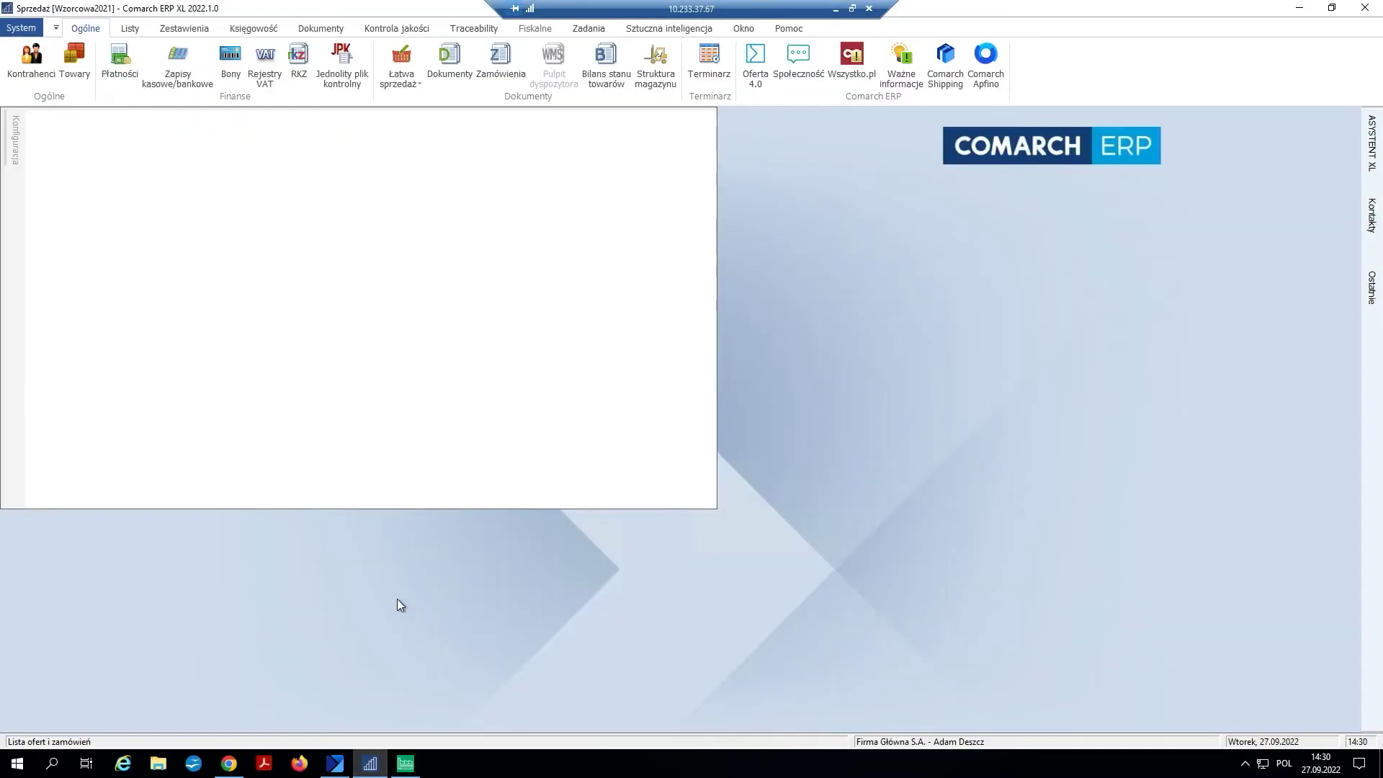
{"action": "left_click", "coordinate": [321, 31]}
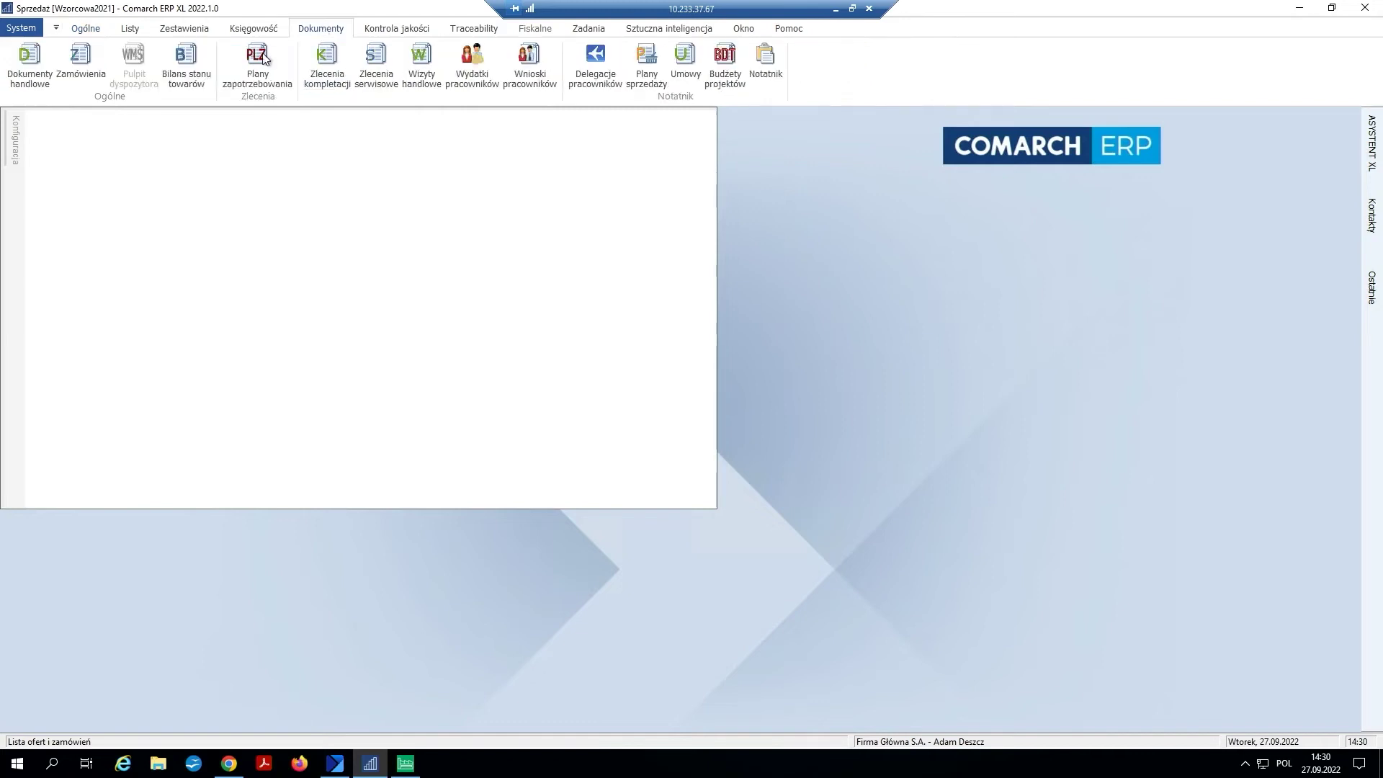
{"action": "left_click", "coordinate": [78, 72]}
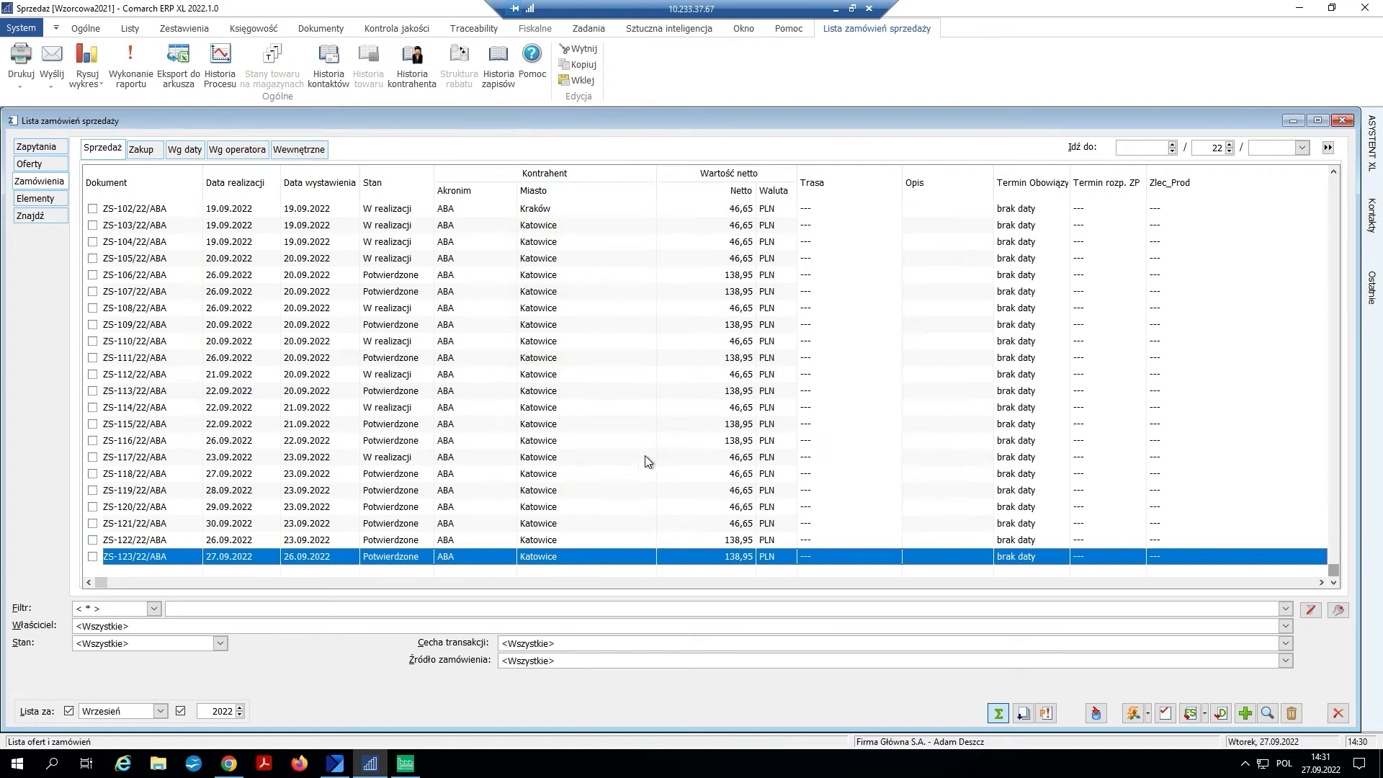
- Mark order ZS-123/22/ABA and create a shipment dispatch order (ZNP) from it
{"action": "left_click", "coordinate": [93, 557]}
{"action": "right_click", "coordinate": [99, 560]}
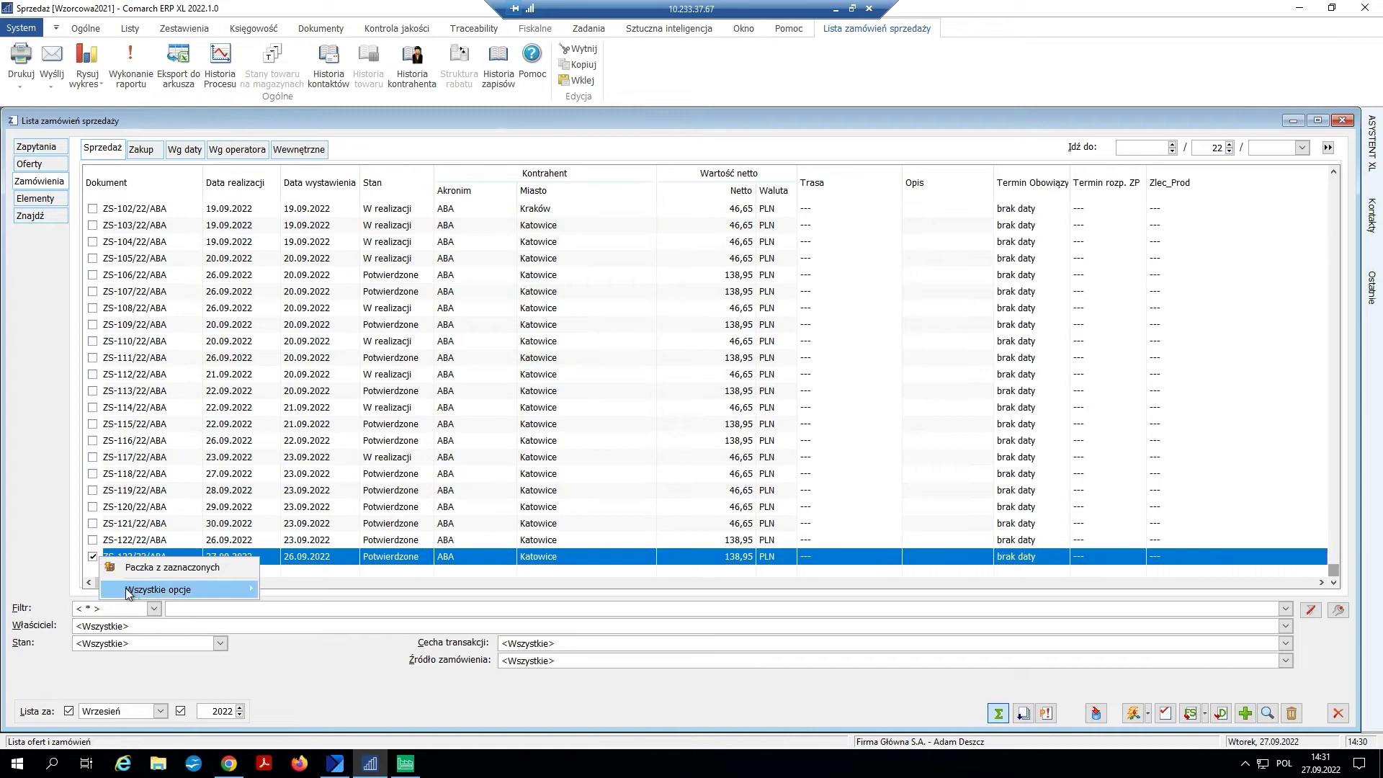
{"action": "mouse_move", "coordinate": [128, 592]}
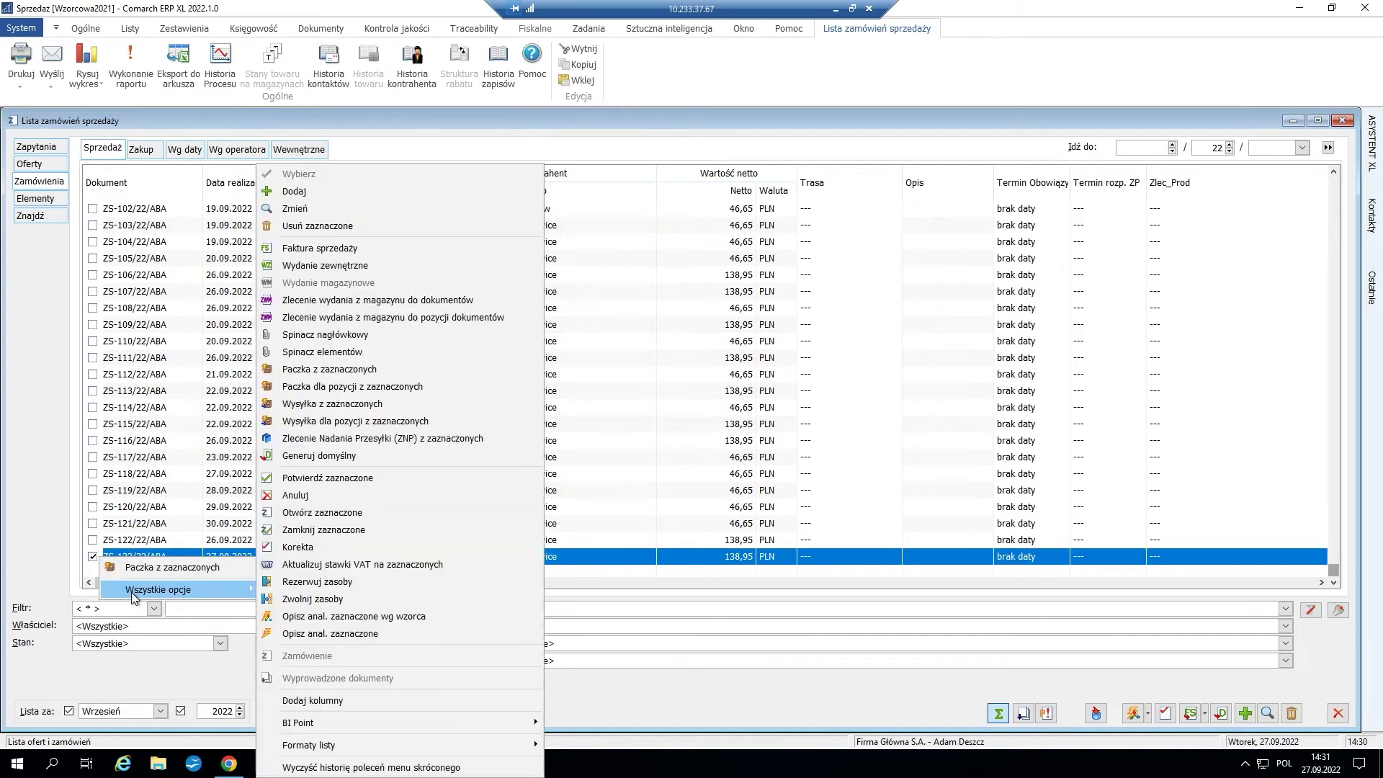
{"action": "left_click", "coordinate": [402, 442]}
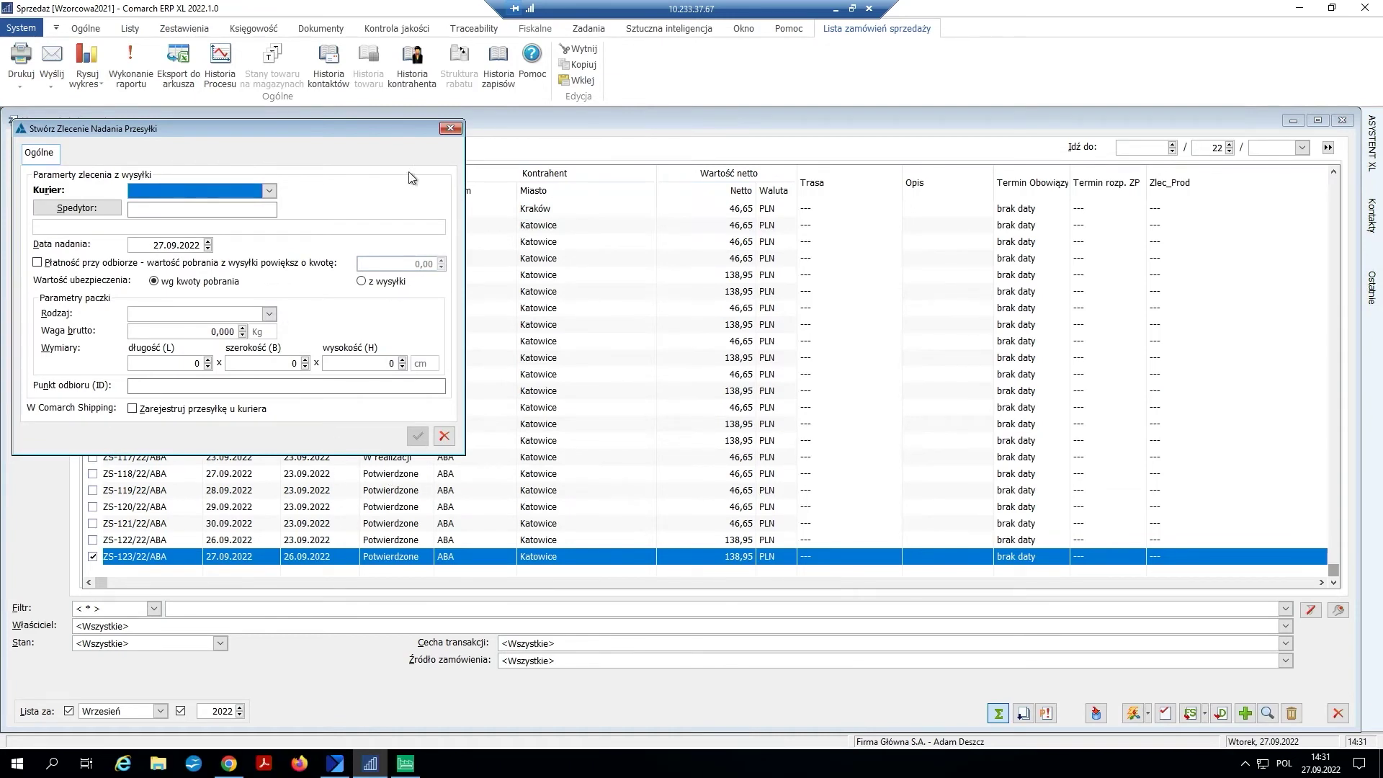
- Choose DPD as the courier and Standardowa paczka as the package type
{"action": "left_click", "coordinate": [270, 191]}
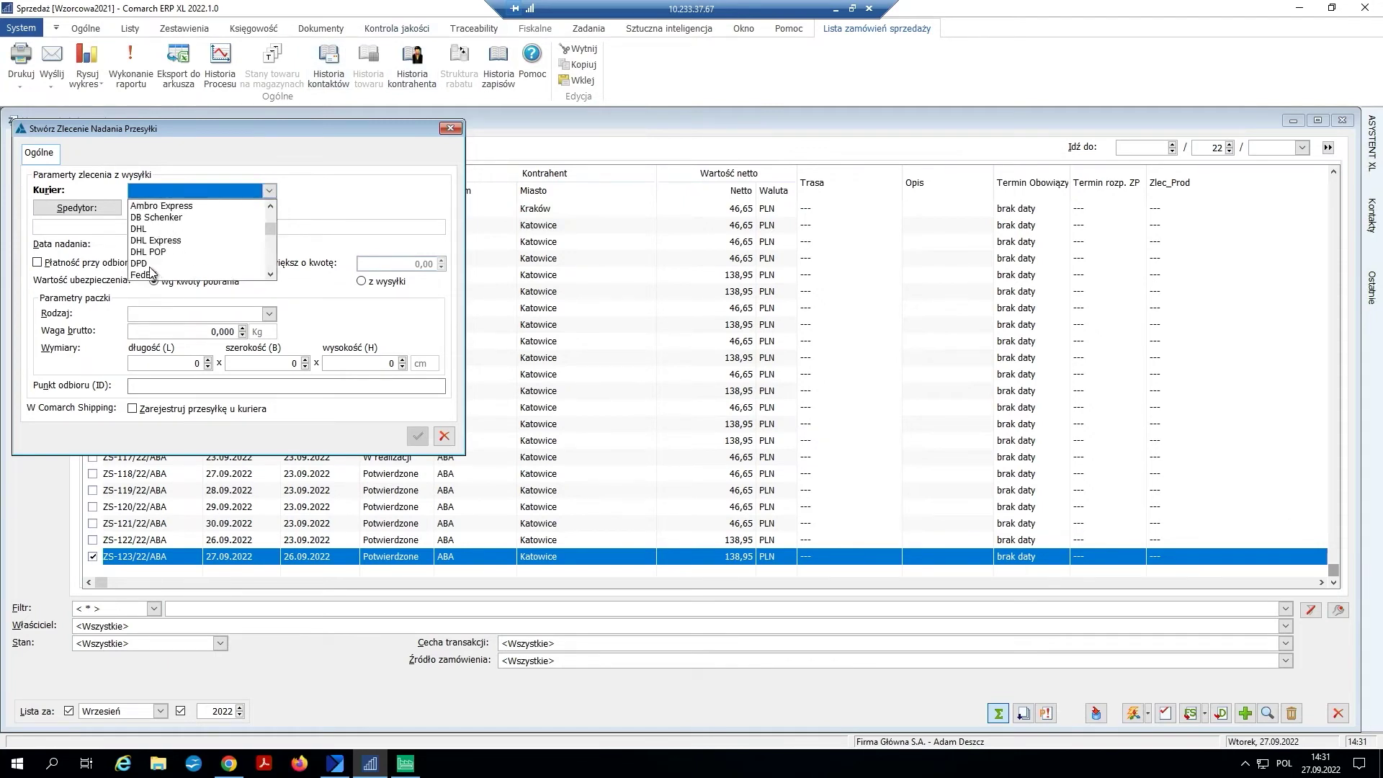
{"action": "left_click", "coordinate": [148, 264]}
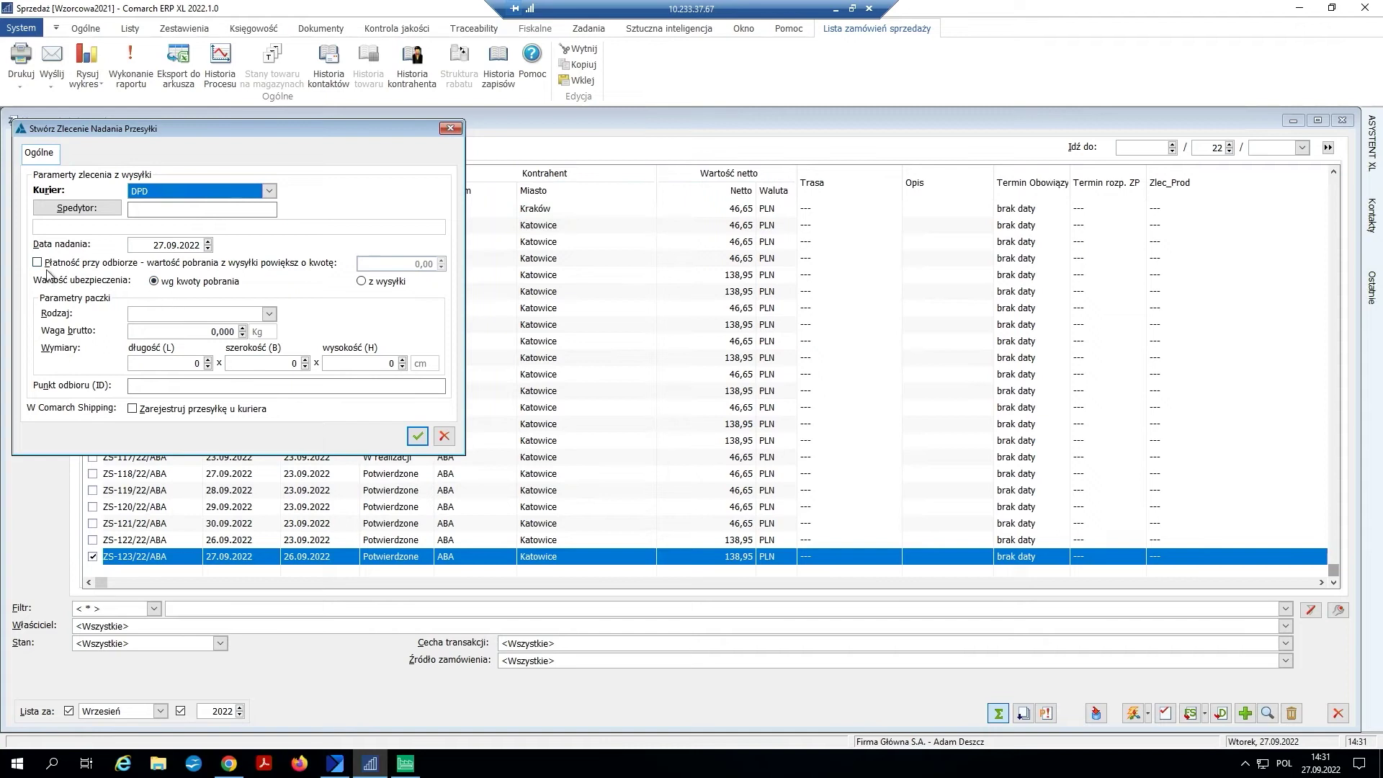
{"action": "left_click", "coordinate": [253, 319]}
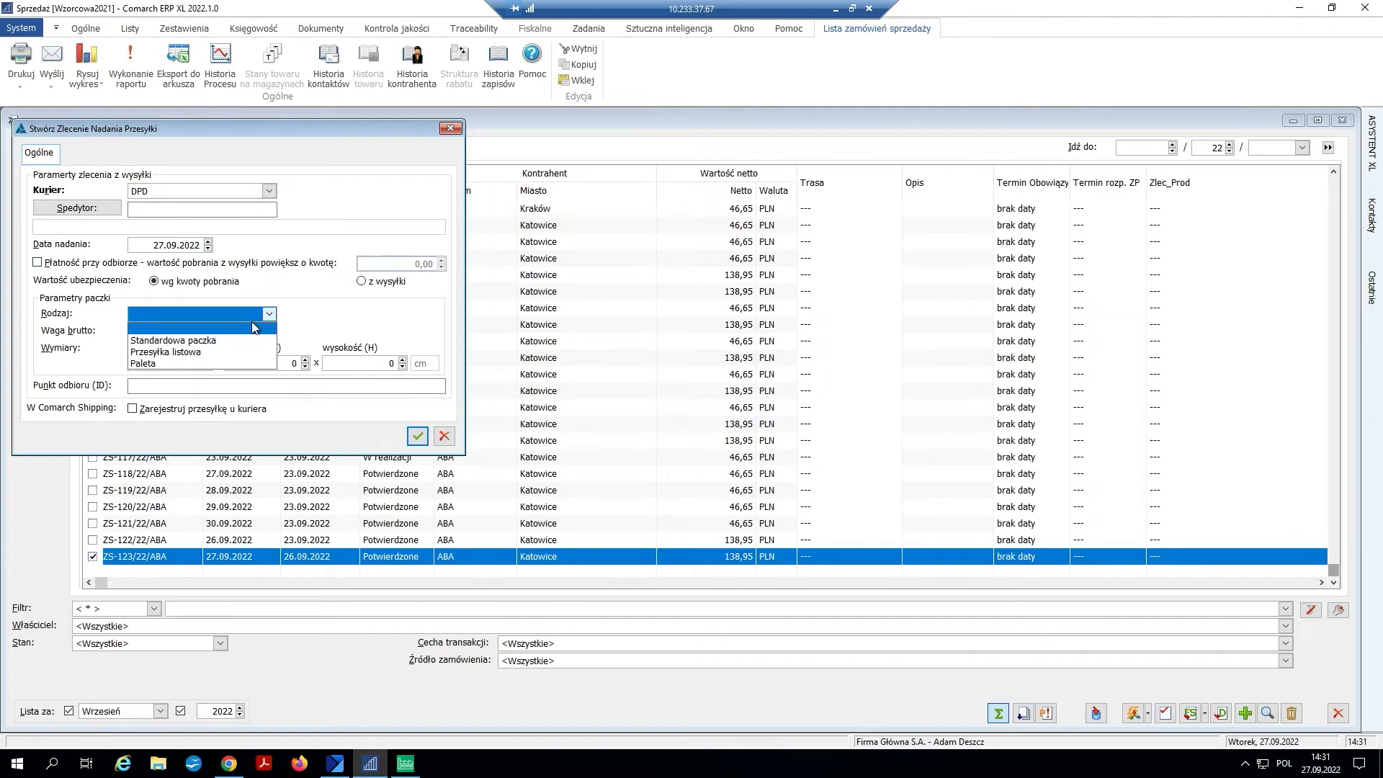
{"action": "left_click", "coordinate": [205, 342]}
- Enter gross weight 5 kg and parcel dimensions 20 × 30 × 20 cm
{"action": "left_click", "coordinate": [198, 331]}
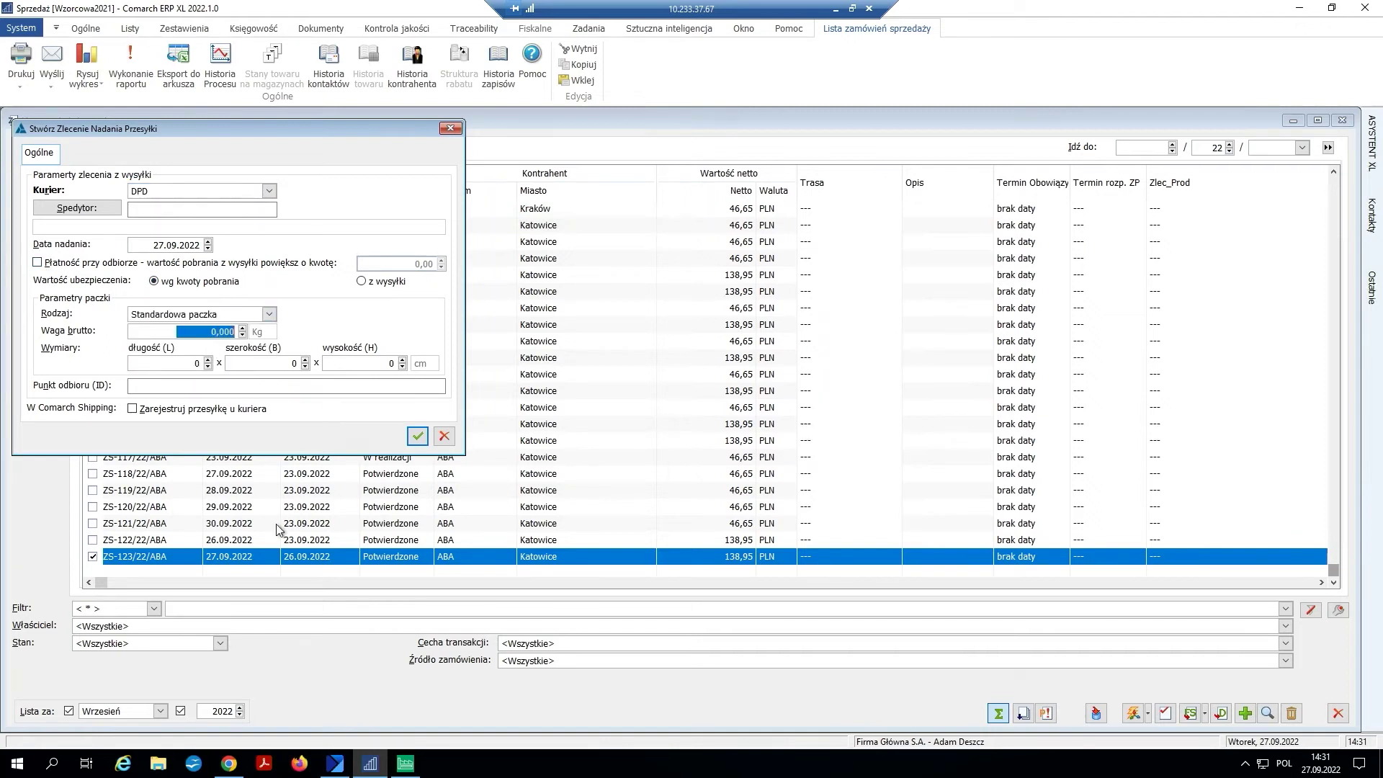
{"action": "type", "text": "5"}
{"action": "left_click", "coordinate": [190, 366]}
{"action": "type", "text": "20"}
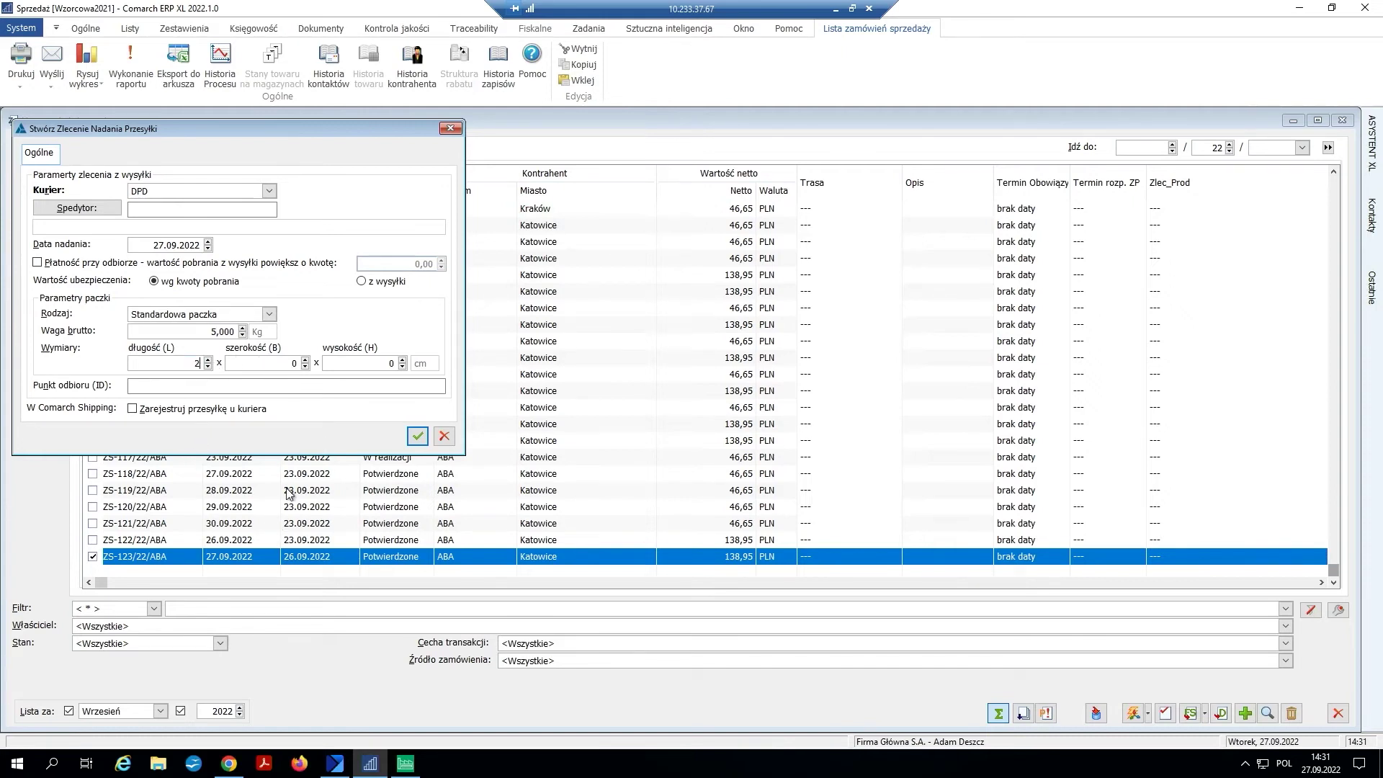
{"action": "left_click", "coordinate": [287, 363]}
{"action": "type", "text": "30"}
{"action": "left_click", "coordinate": [383, 363]}
{"action": "type", "text": "20"}
- Register the parcel with the courier, submit the ZNP and sign in to Comarch Cloud with the account password
{"action": "left_click", "coordinate": [134, 410]}
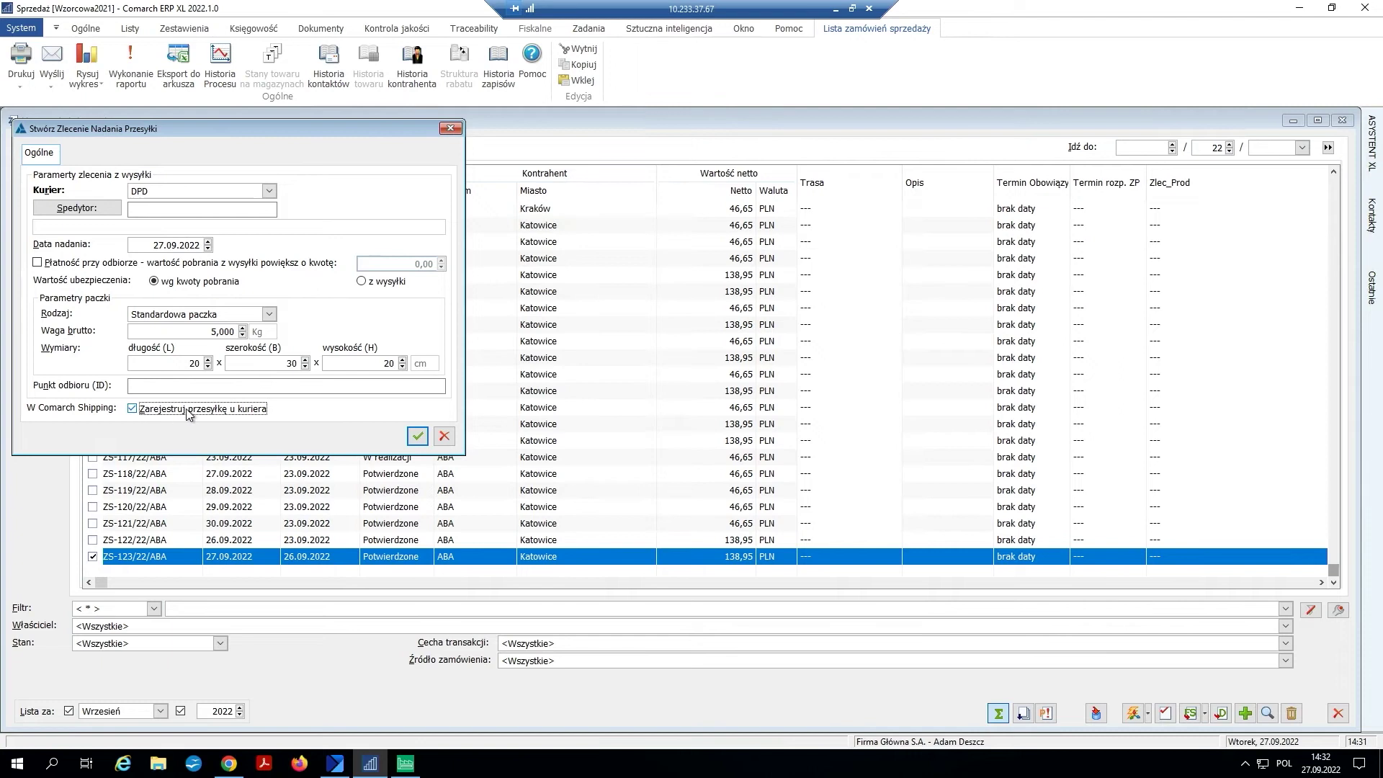
{"action": "left_click", "coordinate": [409, 440]}
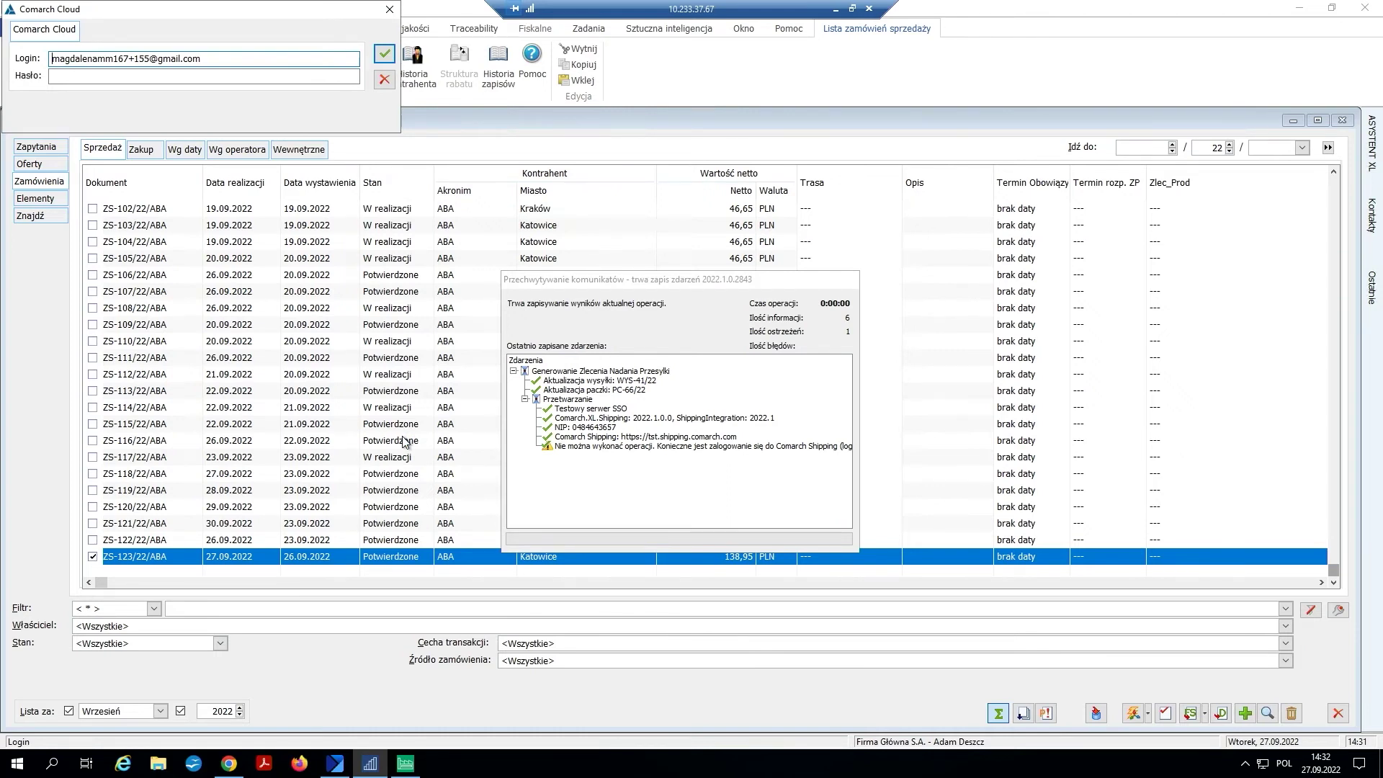
{"action": "type", "text": "M"}
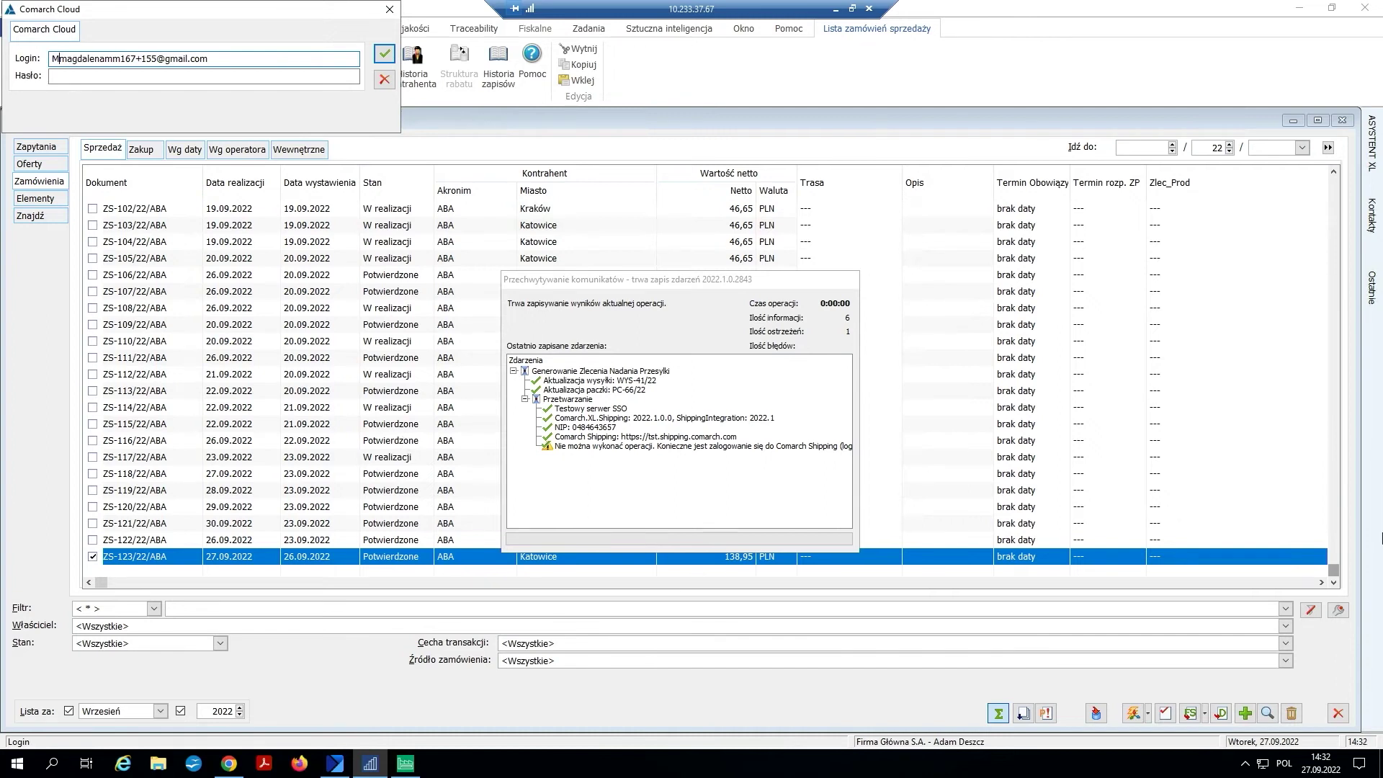
{"action": "key", "text": "BackSpace"}
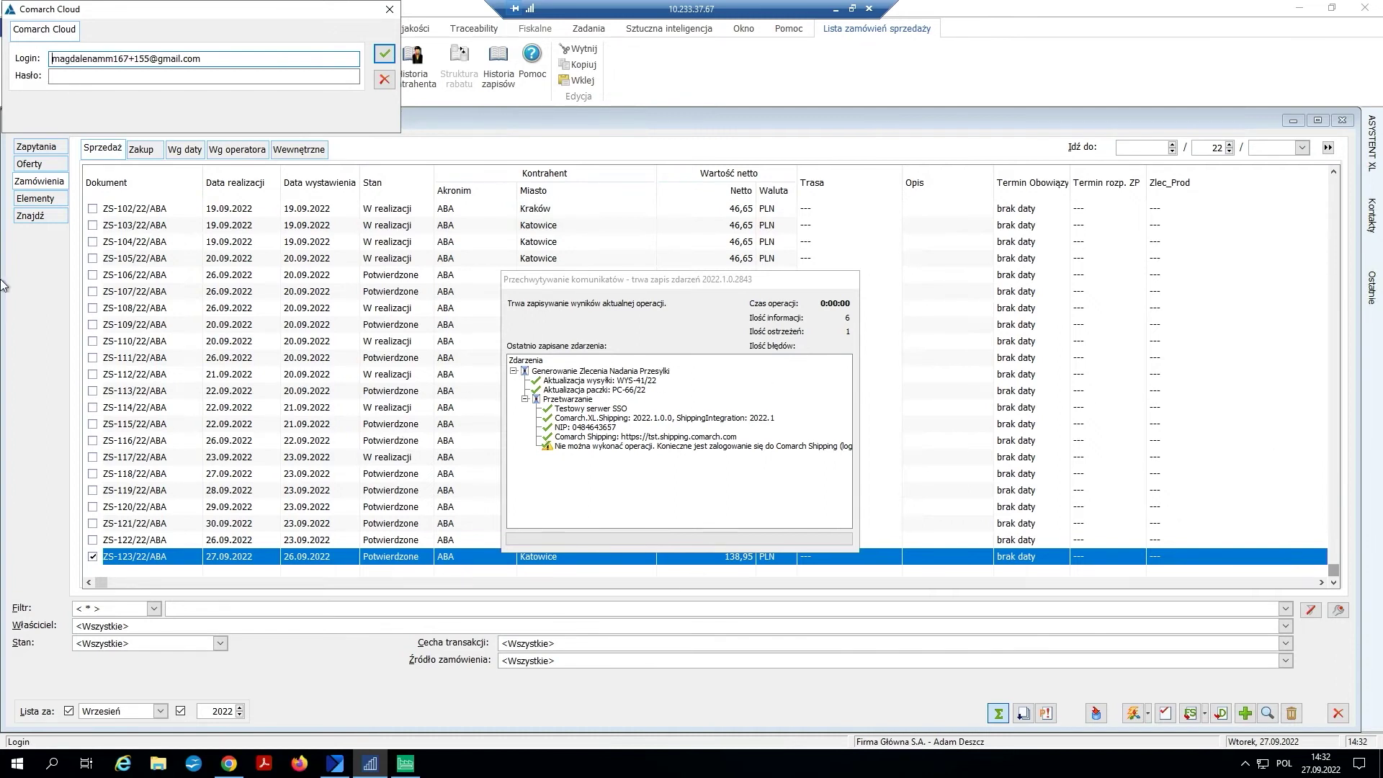
{"action": "left_click", "coordinate": [143, 77]}
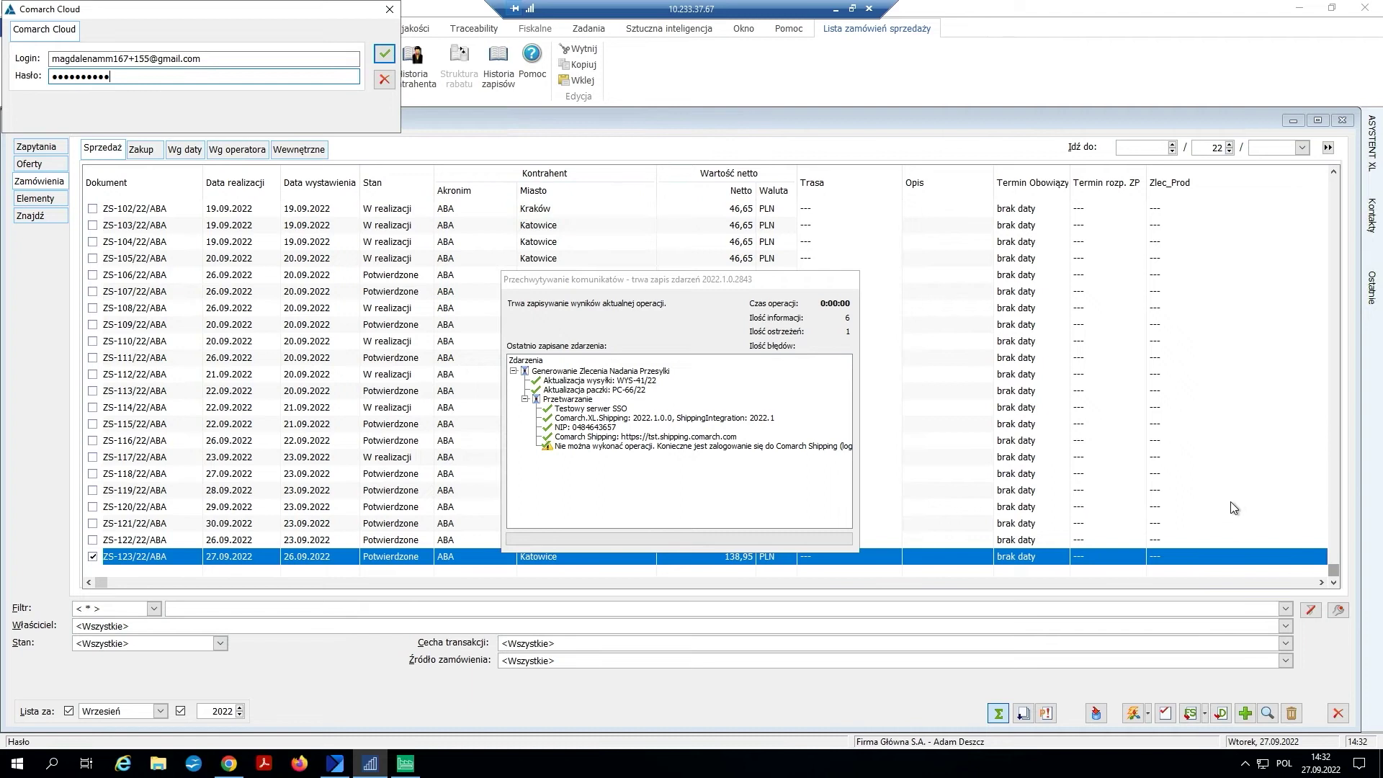
{"action": "left_click", "coordinate": [381, 58]}
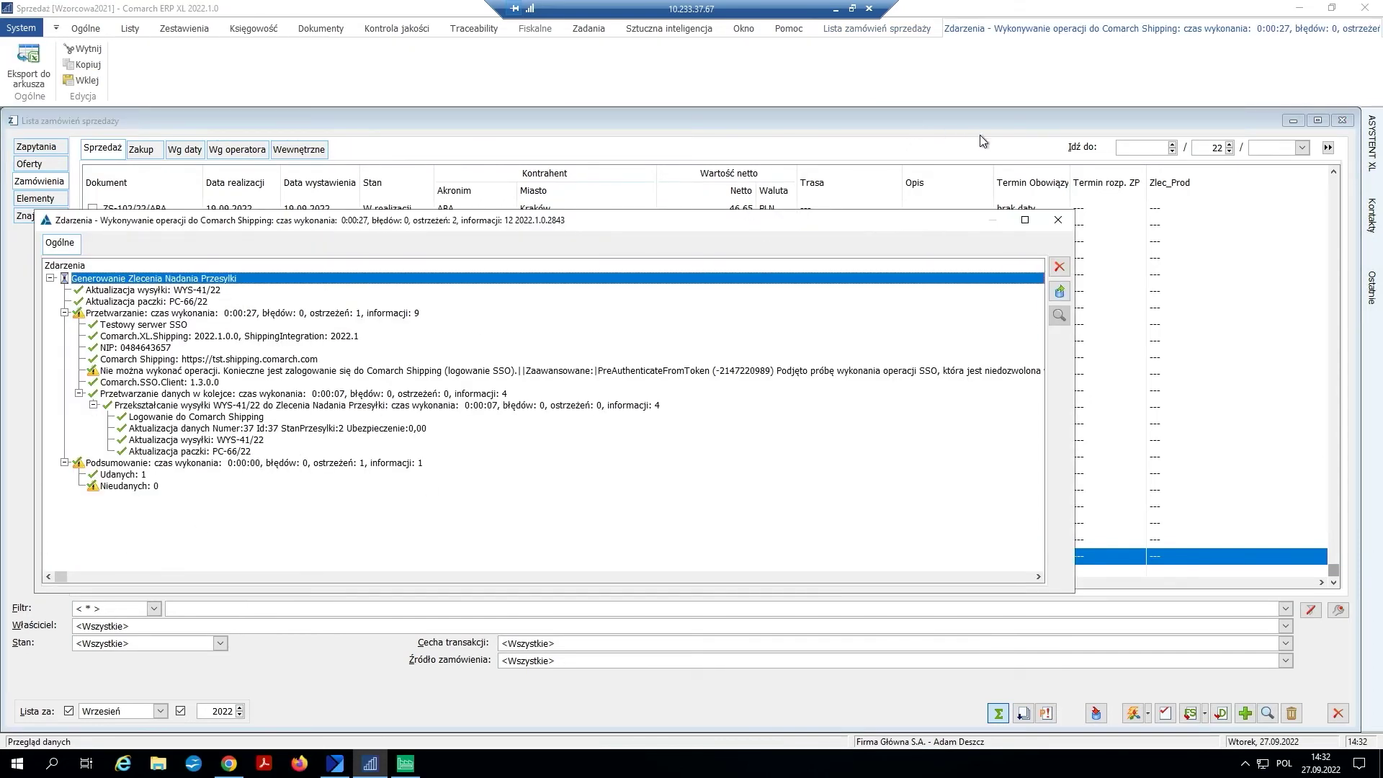
- Open shipment WYS-41/22 from the transport documents and view its order in Comarch Shipping
{"action": "left_click", "coordinate": [1058, 220]}
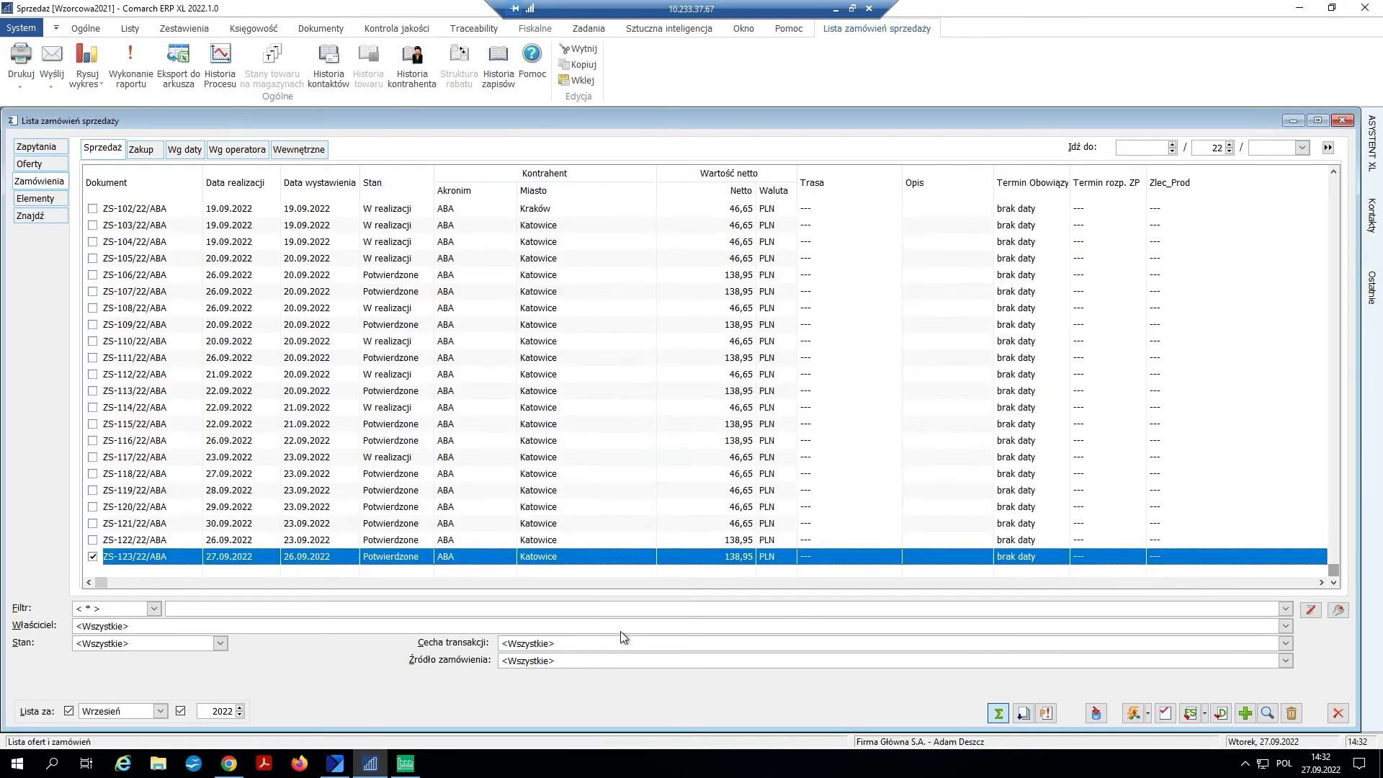
{"action": "left_click", "coordinate": [406, 763]}
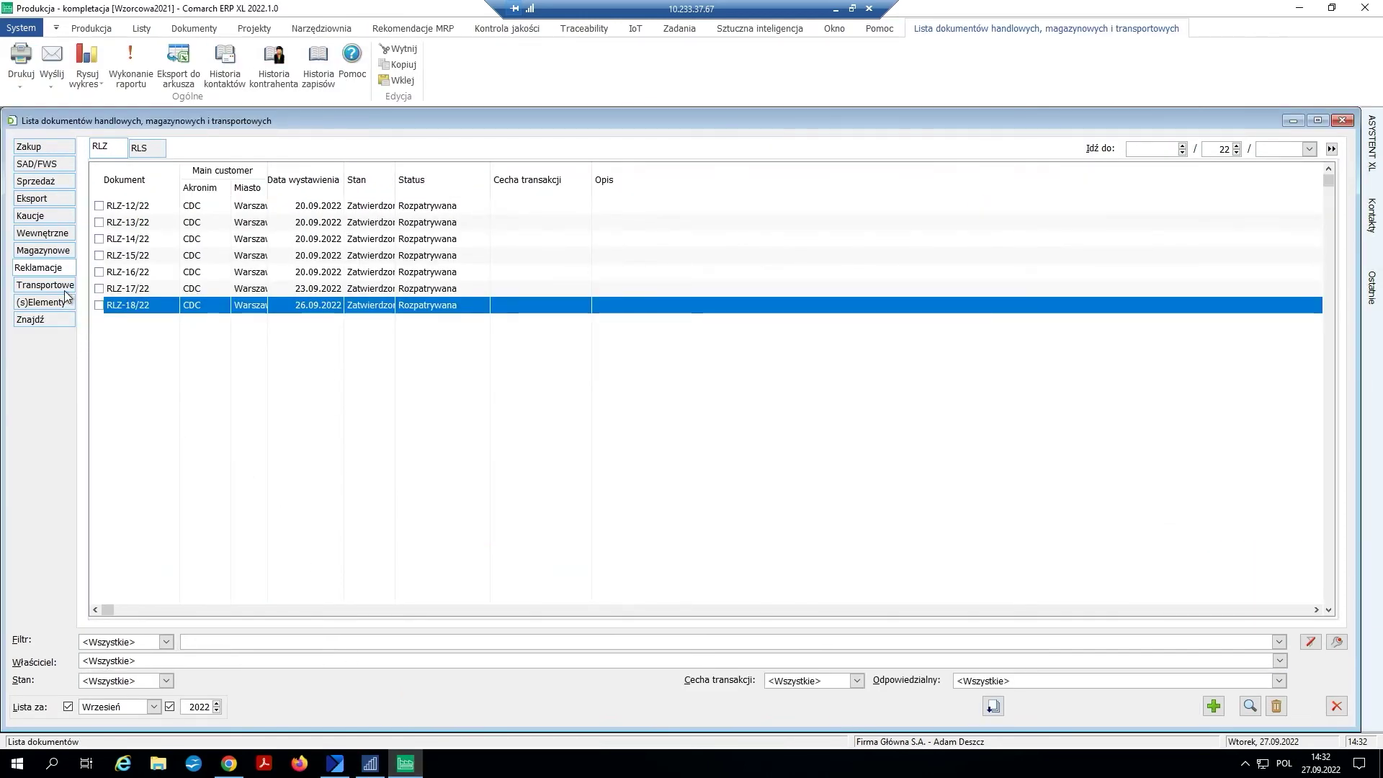
{"action": "left_click", "coordinate": [46, 286]}
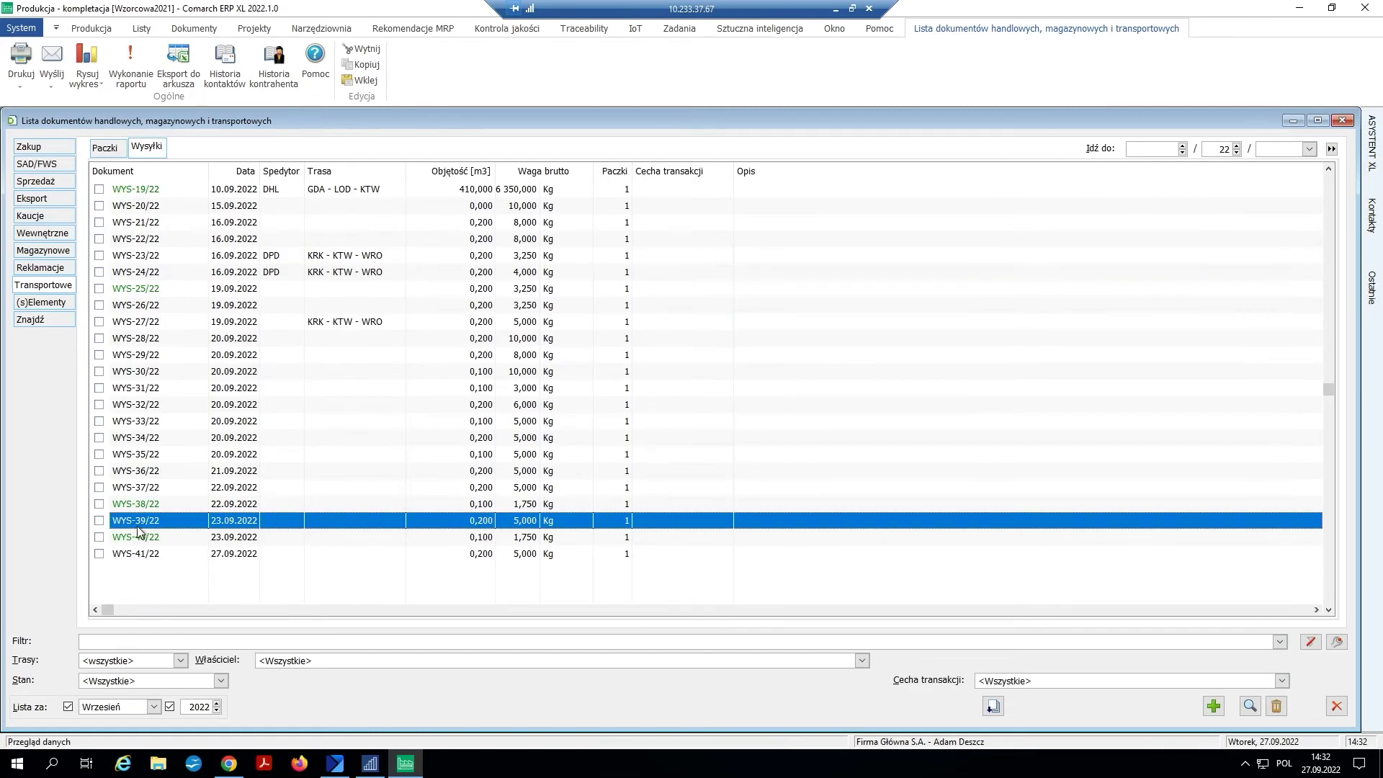
{"action": "left_click", "coordinate": [99, 553]}
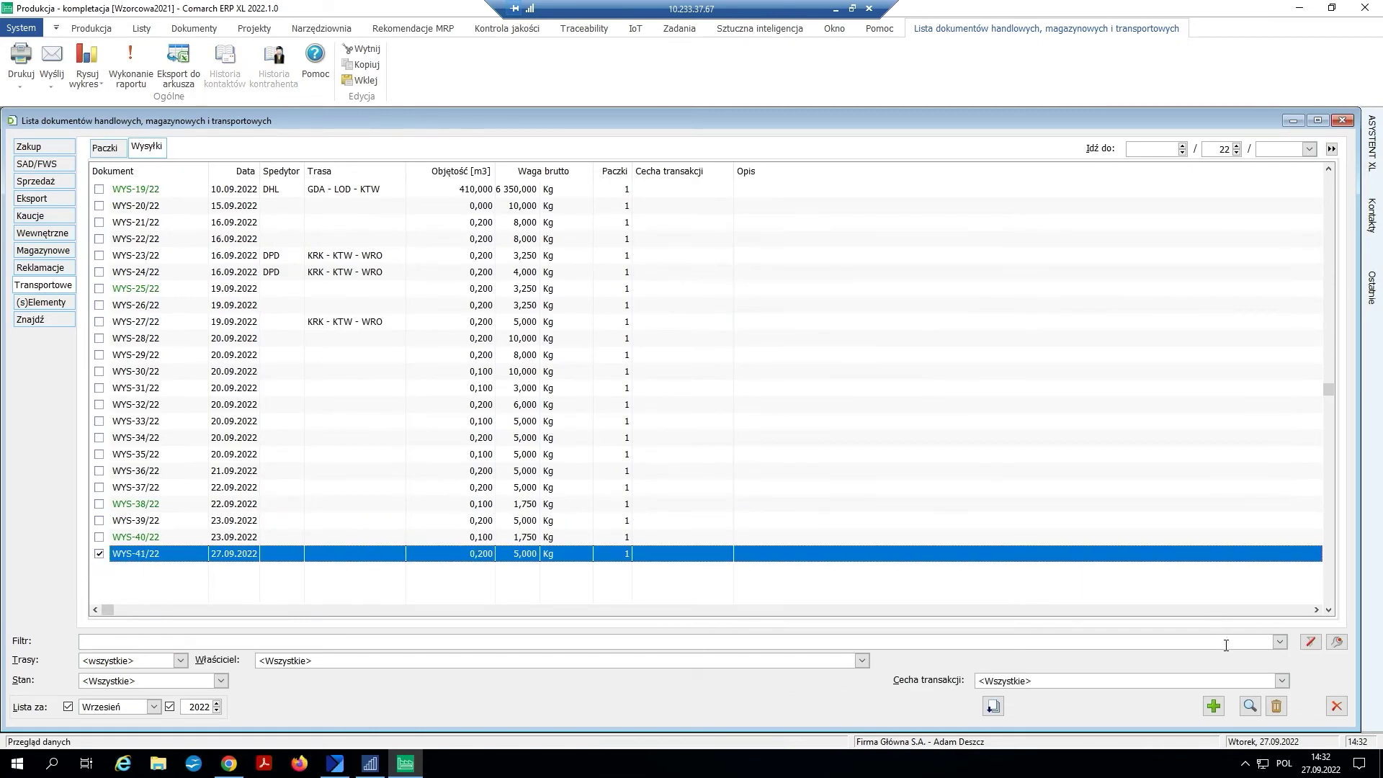
{"action": "left_click", "coordinate": [1252, 699]}
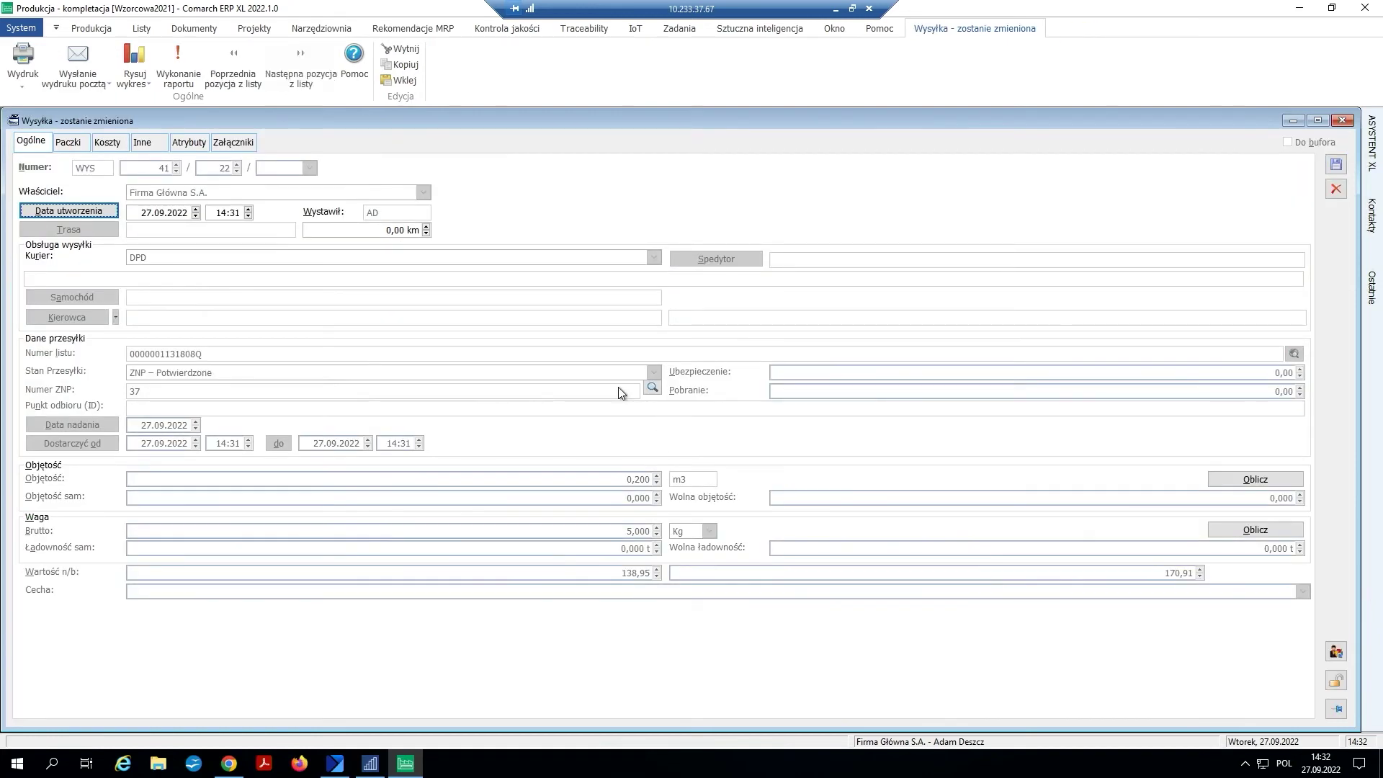
{"action": "left_click", "coordinate": [652, 388]}
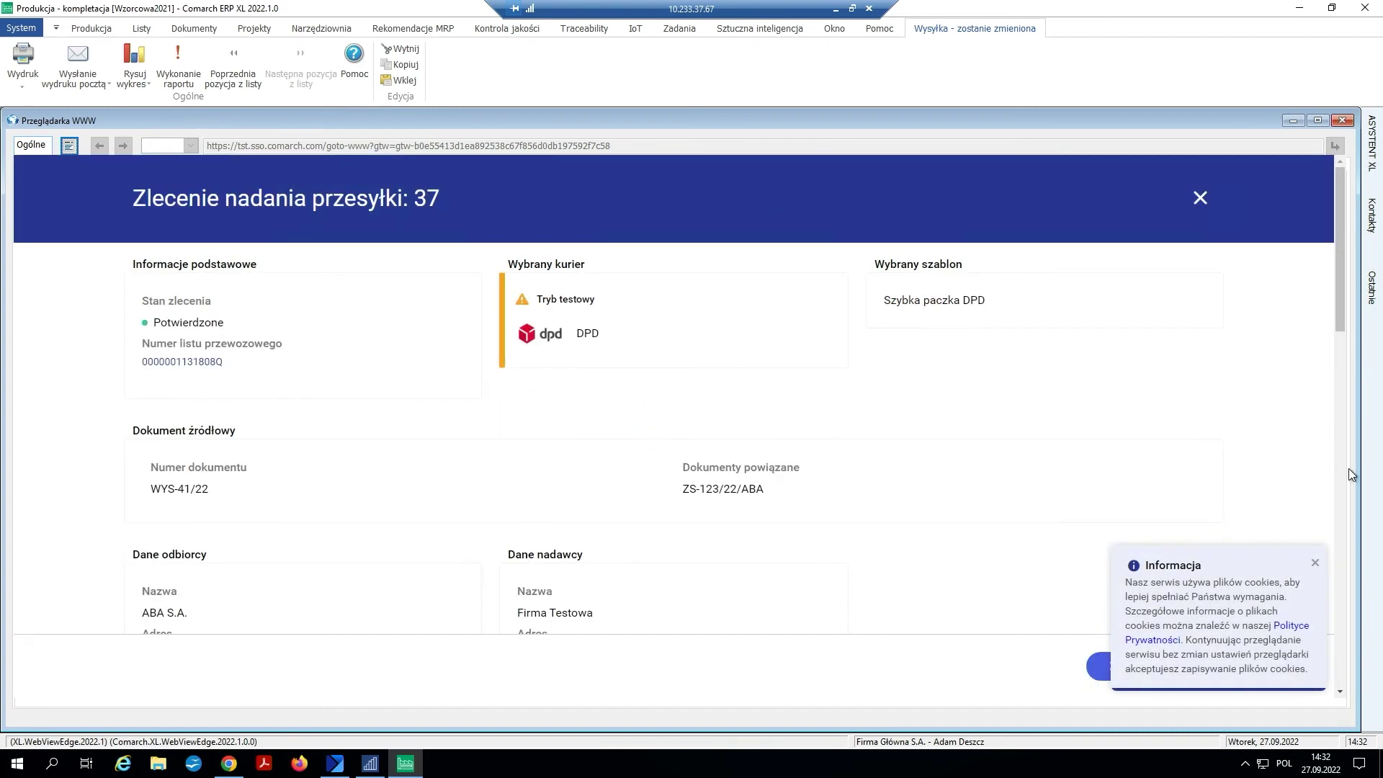
- Dismiss the cookie notice and scroll through dispatch order 37 to its change history
{"action": "left_click", "coordinate": [1315, 562]}
{"action": "scroll", "coordinate": [564, 259], "scroll_direction": "down", "scroll_amount": 3}
{"action": "scroll", "coordinate": [564, 260], "scroll_direction": "down", "scroll_amount": 3}
{"action": "scroll", "coordinate": [561, 254], "scroll_direction": "up", "scroll_amount": 7}
{"action": "scroll", "coordinate": [560, 254], "scroll_direction": "down", "scroll_amount": 10}
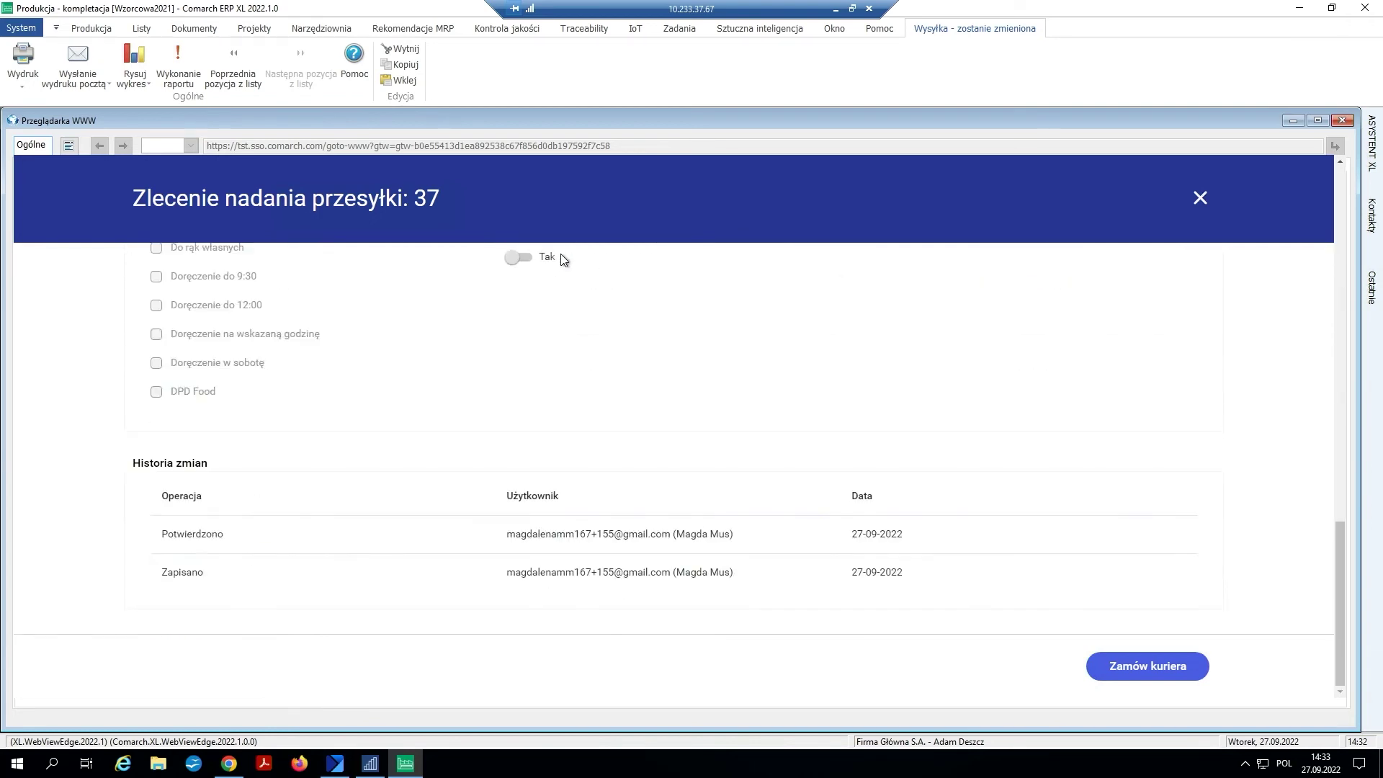
{"action": "scroll", "coordinate": [564, 259], "scroll_direction": "up", "scroll_amount": 10}
{"action": "scroll", "coordinate": [561, 258], "scroll_direction": "down", "scroll_amount": 10}
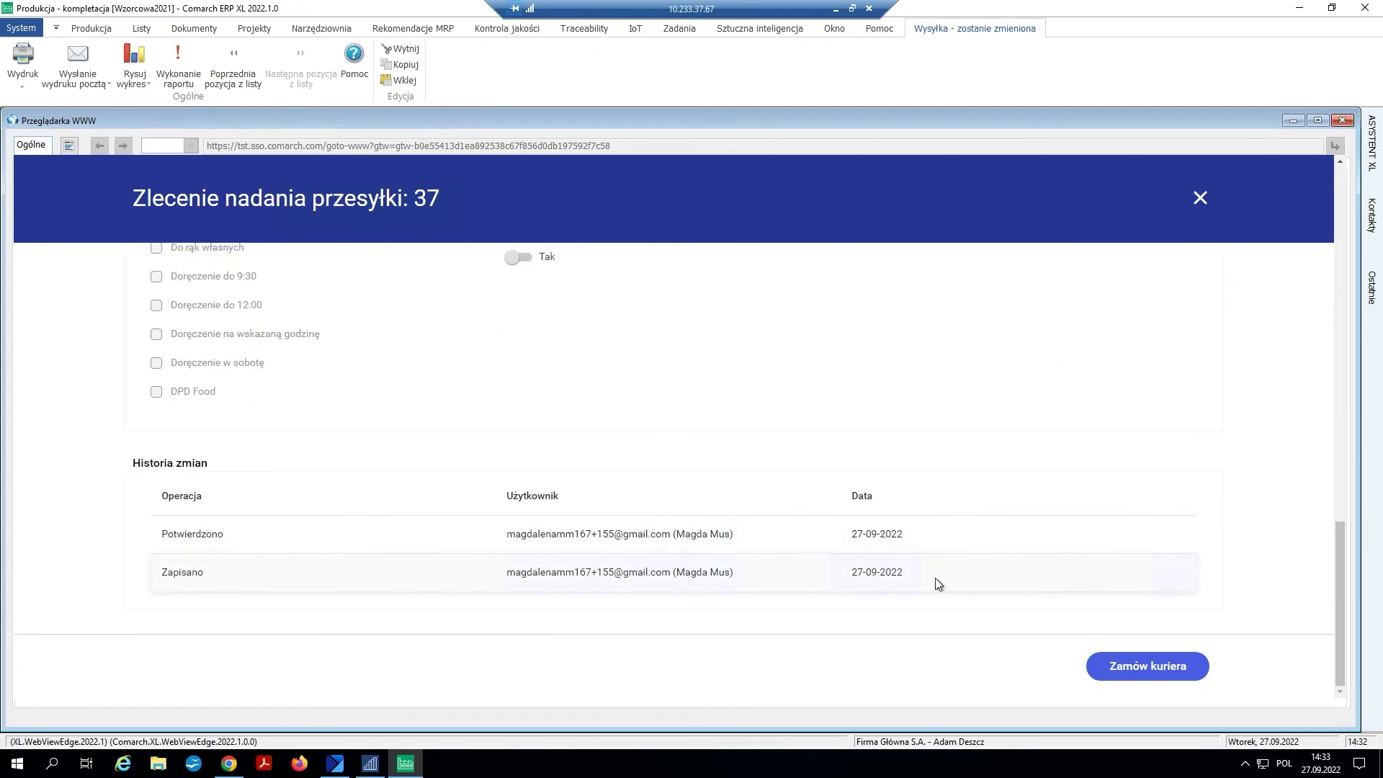
- Order a DPD courier pickup for 28.09.2022, 12:00–16:00, then select order 37 in the list
{"action": "left_click", "coordinate": [1124, 675]}
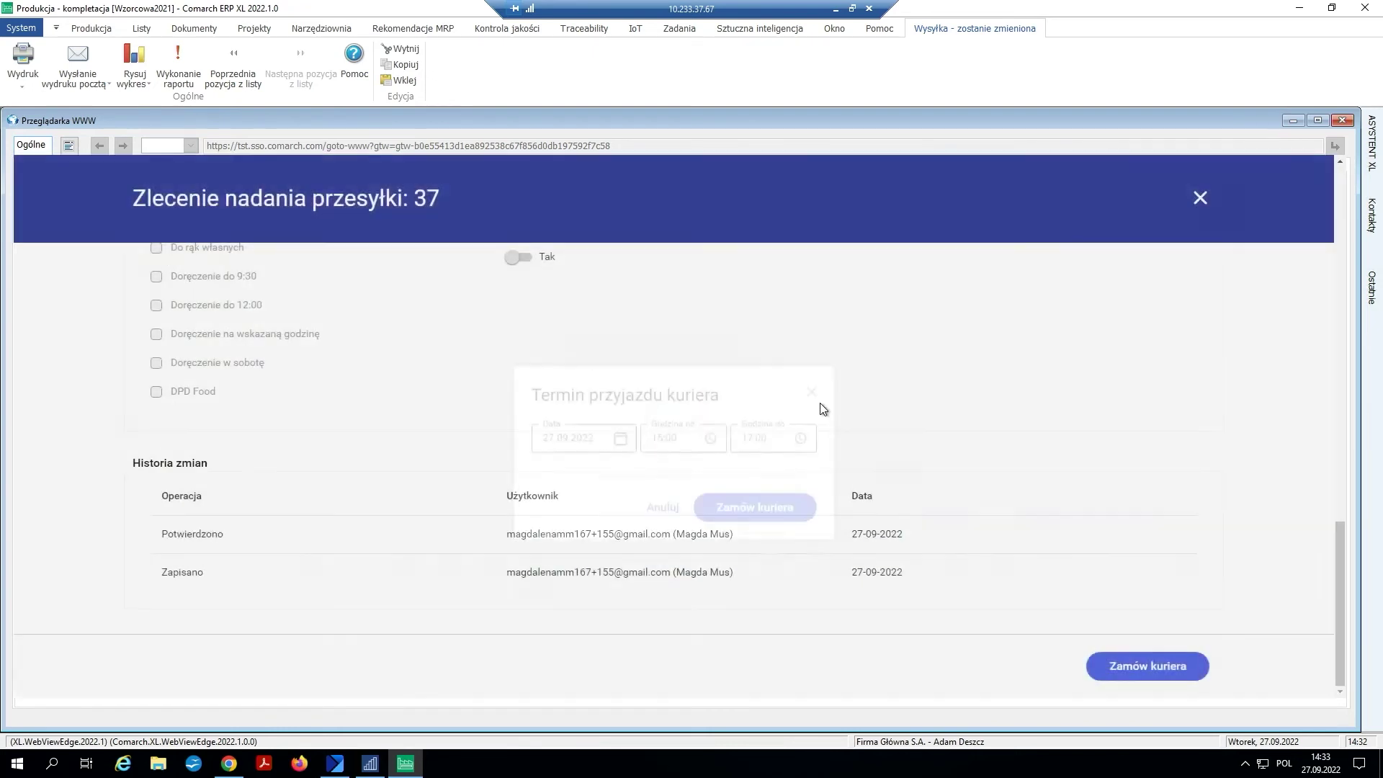
{"action": "left_click", "coordinate": [619, 416]}
{"action": "left_click", "coordinate": [641, 503]}
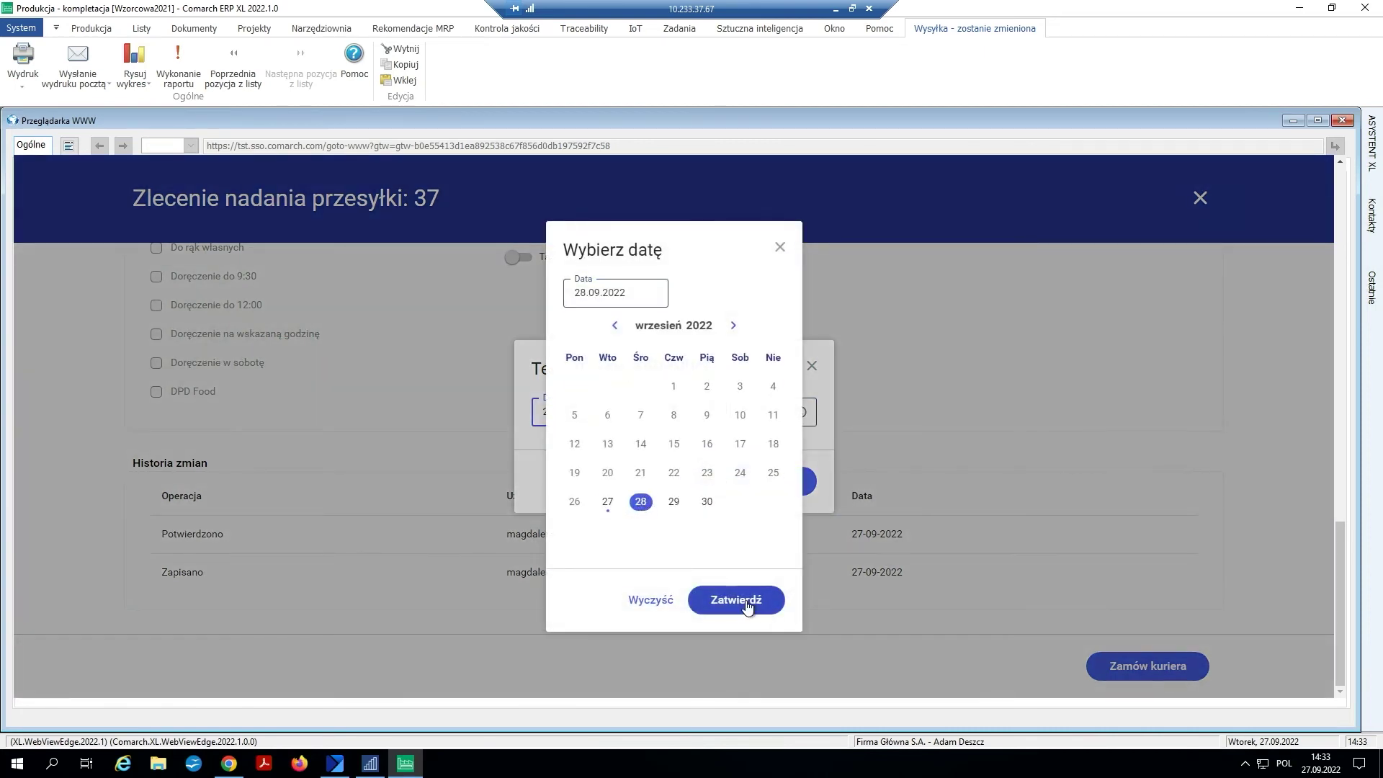
{"action": "left_click", "coordinate": [747, 607]}
{"action": "left_click", "coordinate": [711, 422]}
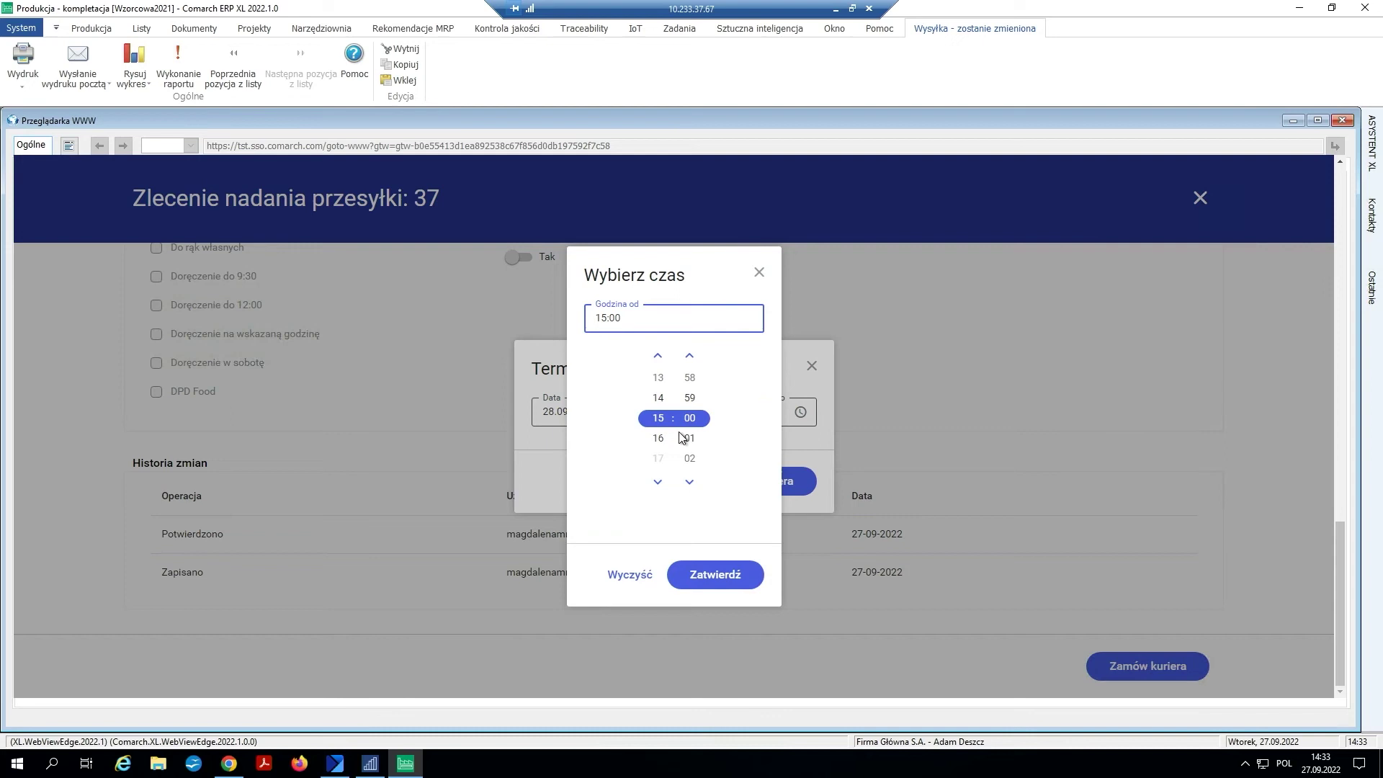
{"action": "left_click", "coordinate": [664, 380]}
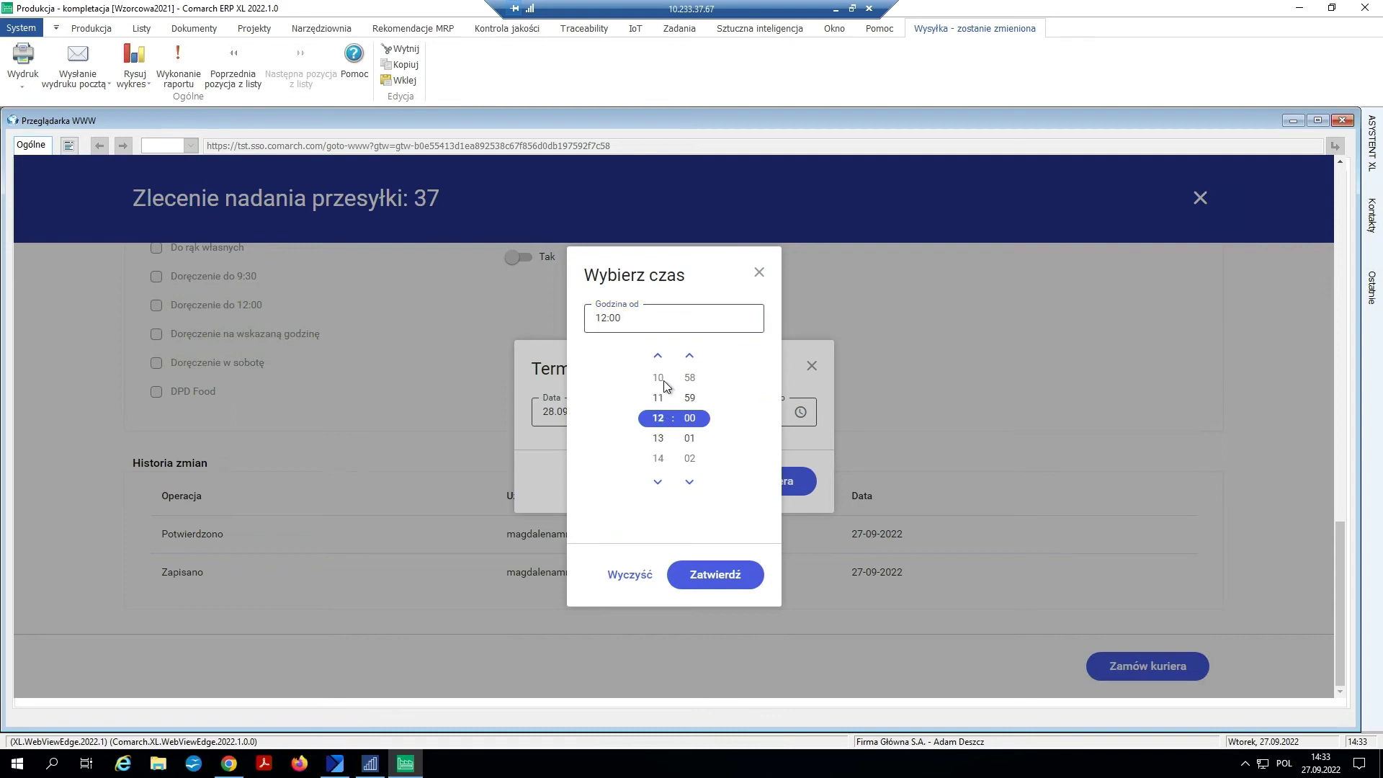
{"action": "left_click", "coordinate": [710, 576]}
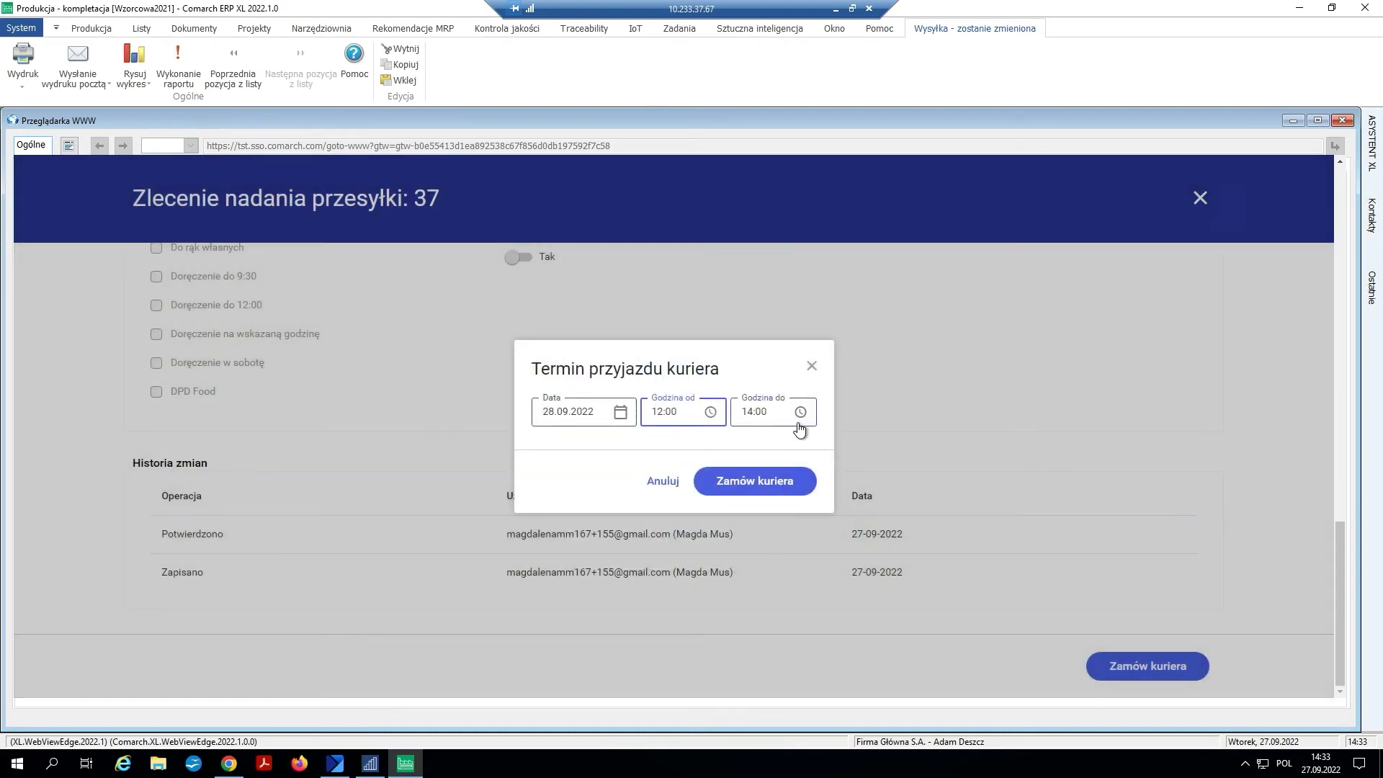
{"action": "left_click", "coordinate": [800, 414]}
{"action": "left_click", "coordinate": [663, 460]}
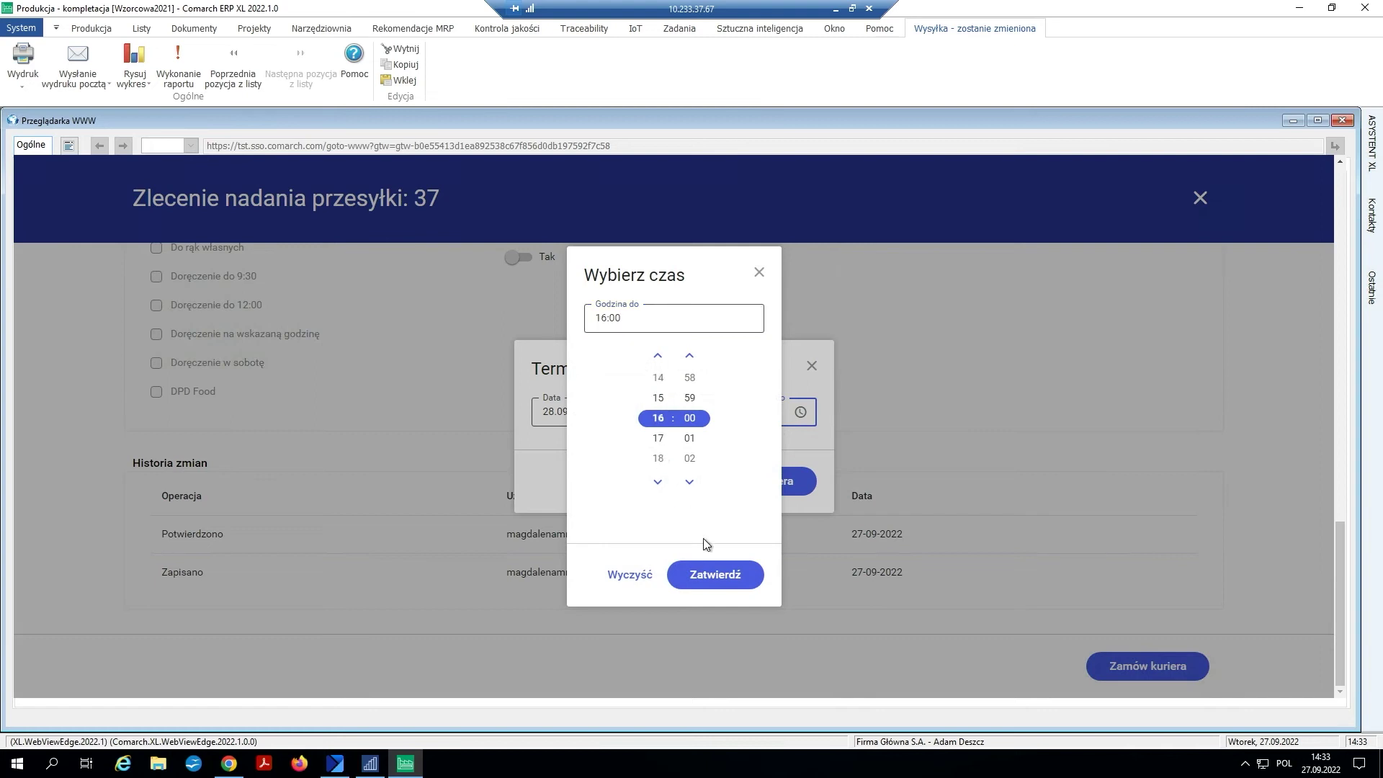
{"action": "left_click", "coordinate": [720, 576]}
{"action": "left_click", "coordinate": [768, 482]}
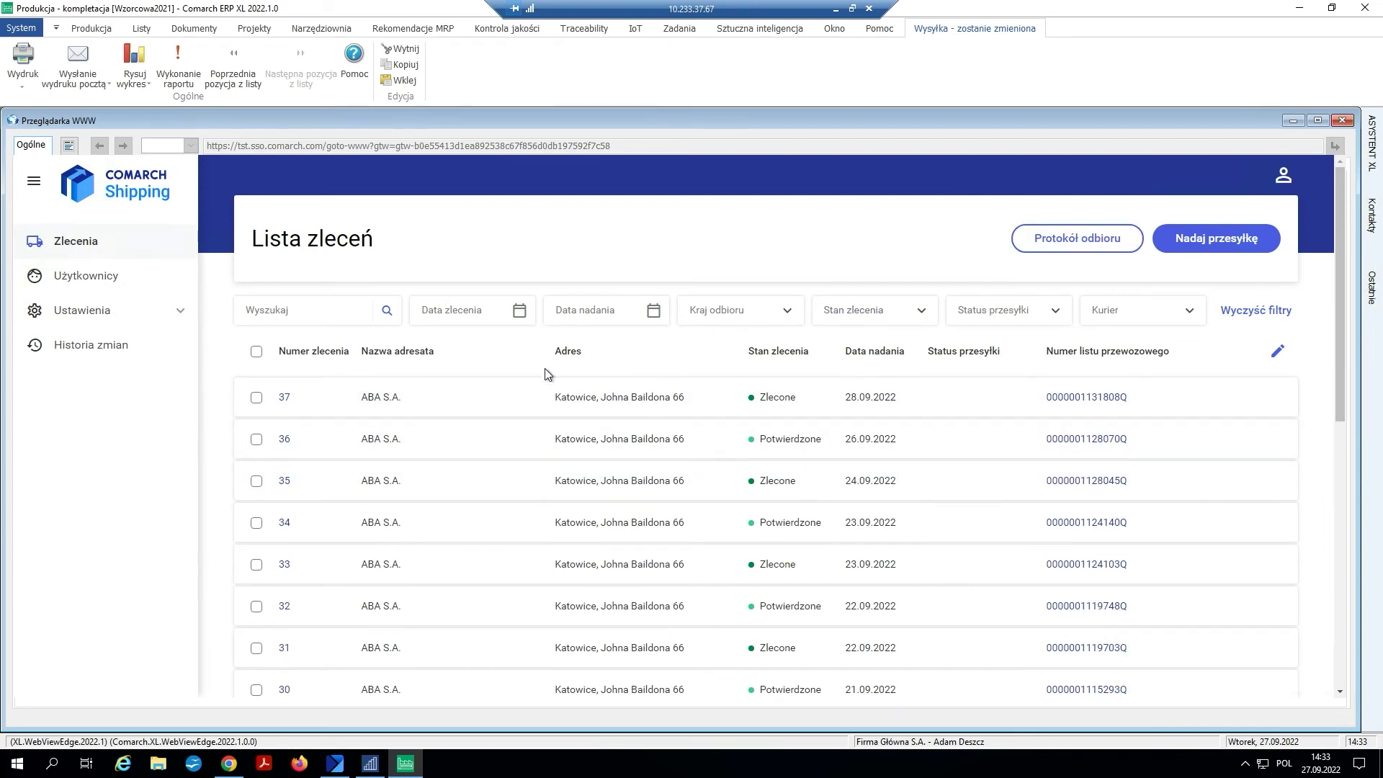
{"action": "left_click", "coordinate": [256, 397]}
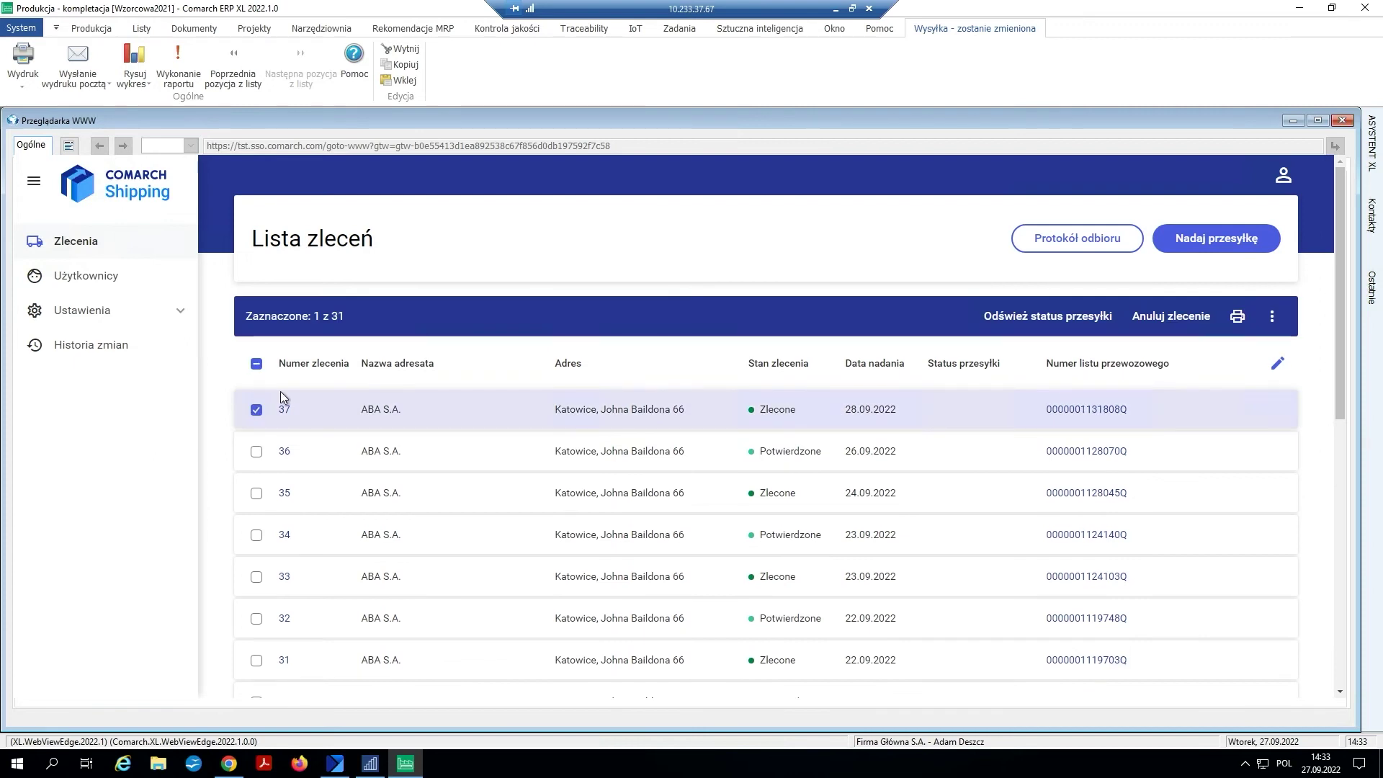
{"action": "left_click", "coordinate": [1237, 315]}
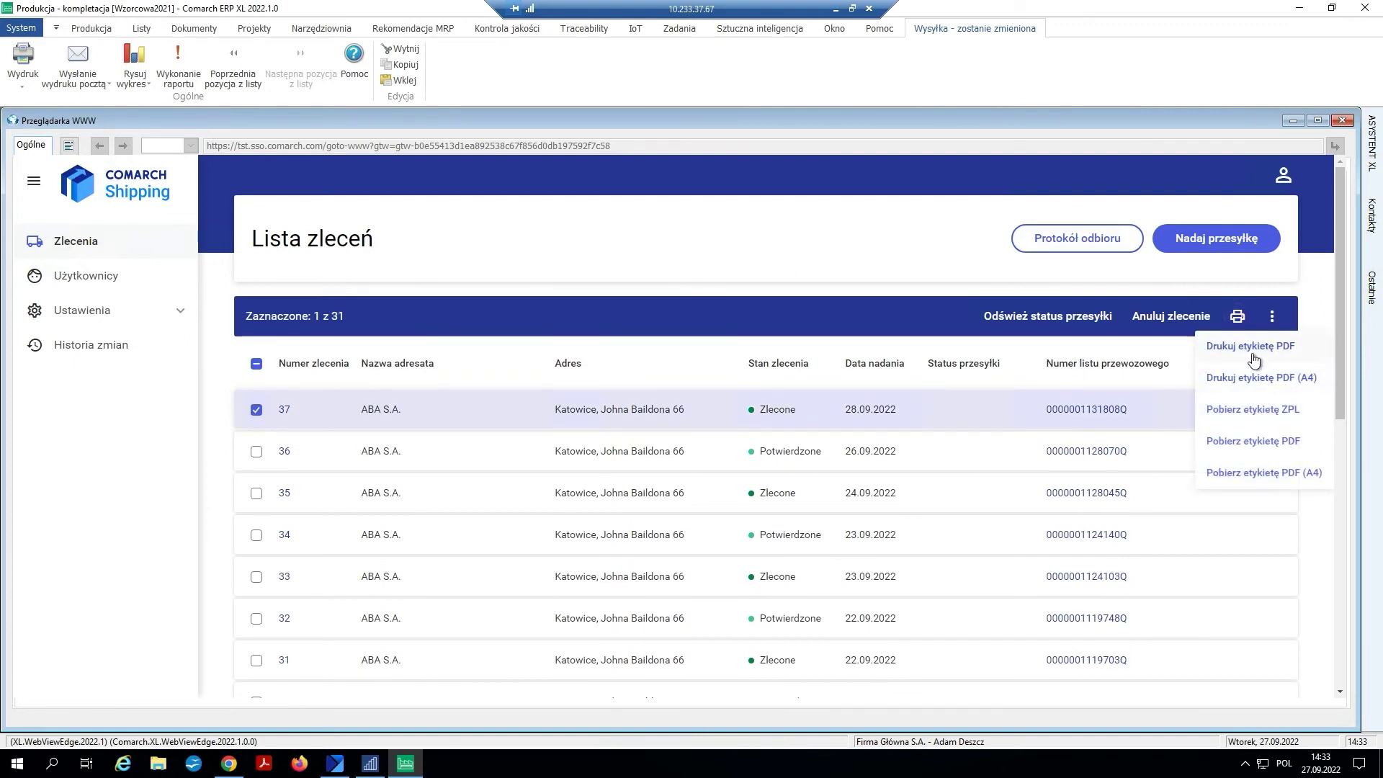
- Generate the PDF label for shipment 37, review the print preview, then close the shipping window
{"action": "left_click", "coordinate": [1270, 347]}
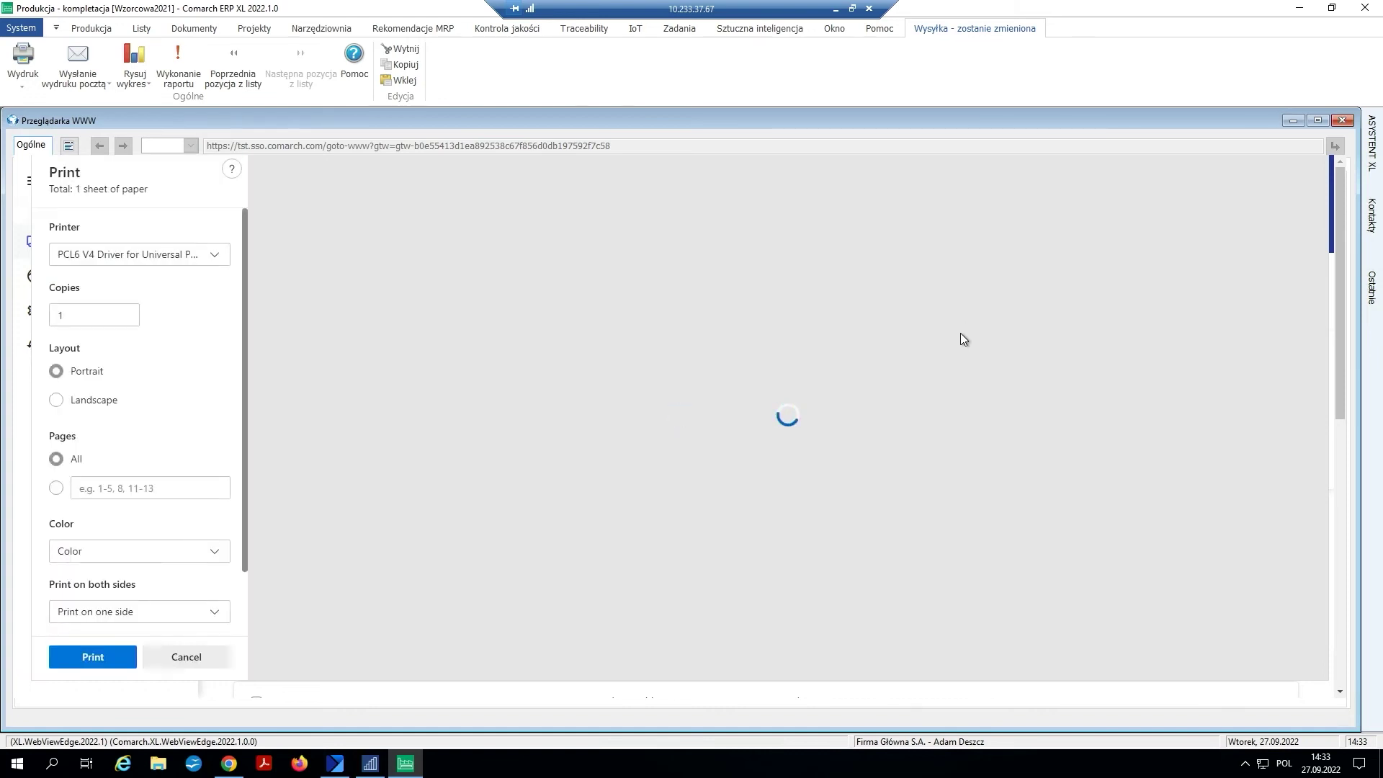
{"action": "scroll", "coordinate": [951, 297], "scroll_direction": "down", "scroll_amount": 3}
{"action": "scroll", "coordinate": [950, 297], "scroll_direction": "down", "scroll_amount": 1}
{"action": "scroll", "coordinate": [950, 297], "scroll_direction": "up", "scroll_amount": 4}
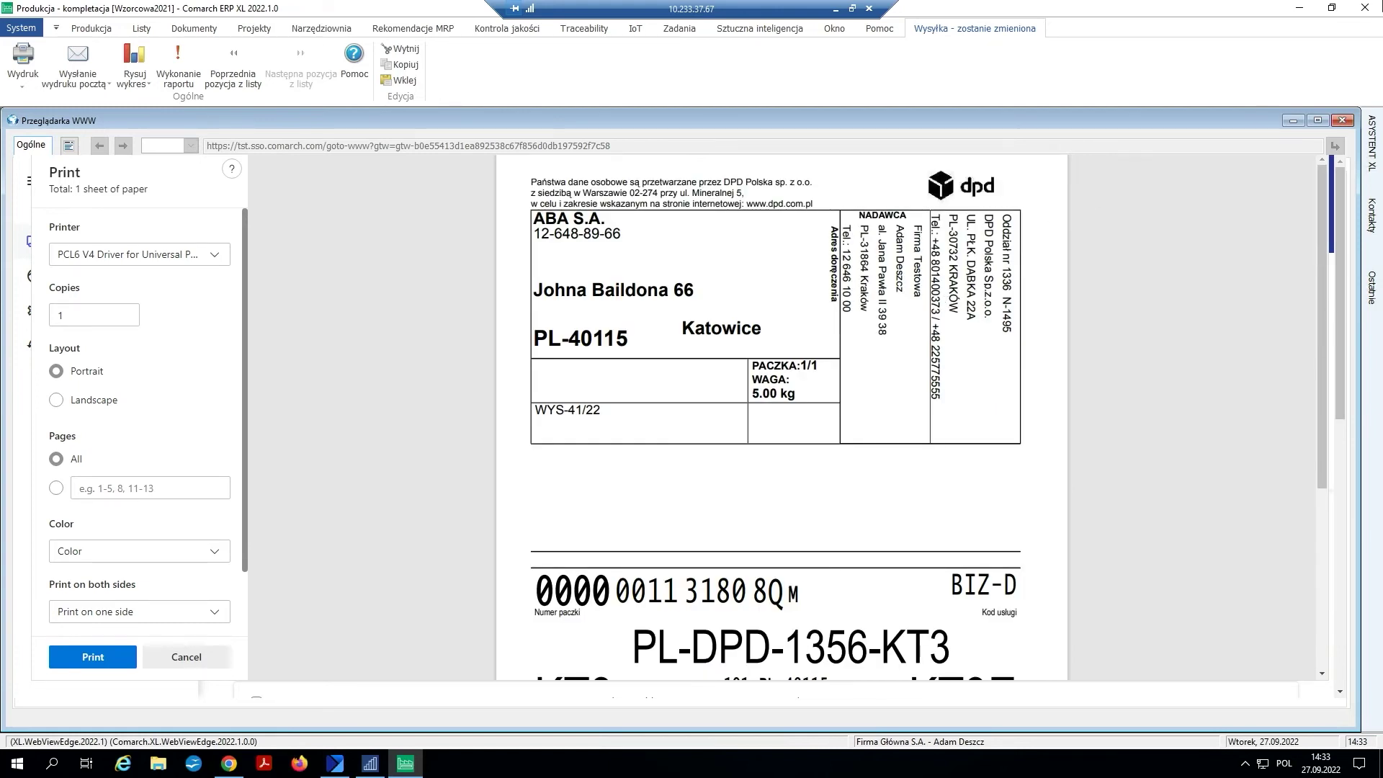
{"action": "left_click", "coordinate": [1343, 121]}
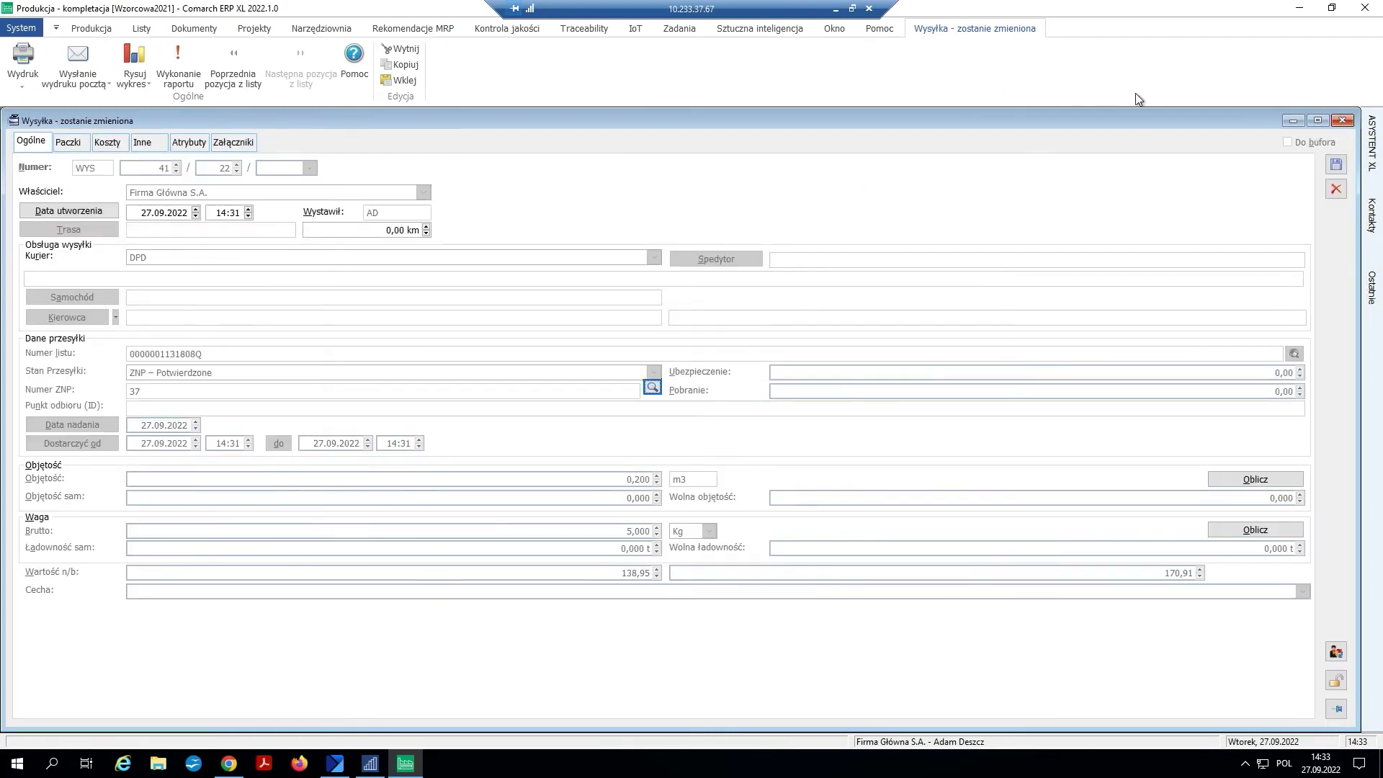
- Close shipment WYS-41/22, list the complaint documents and mark RLZ-18/22
{"action": "left_click", "coordinate": [1342, 121]}
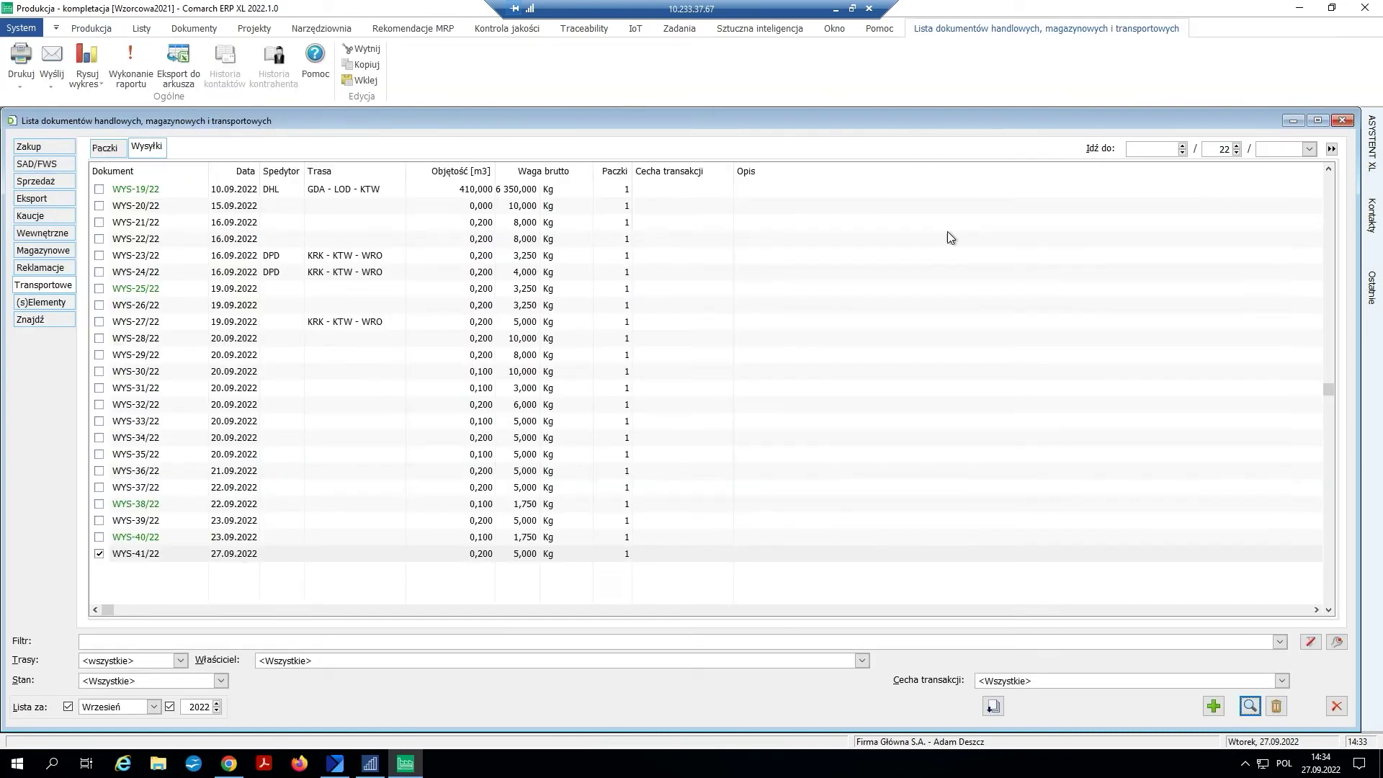
{"action": "left_click", "coordinate": [62, 274]}
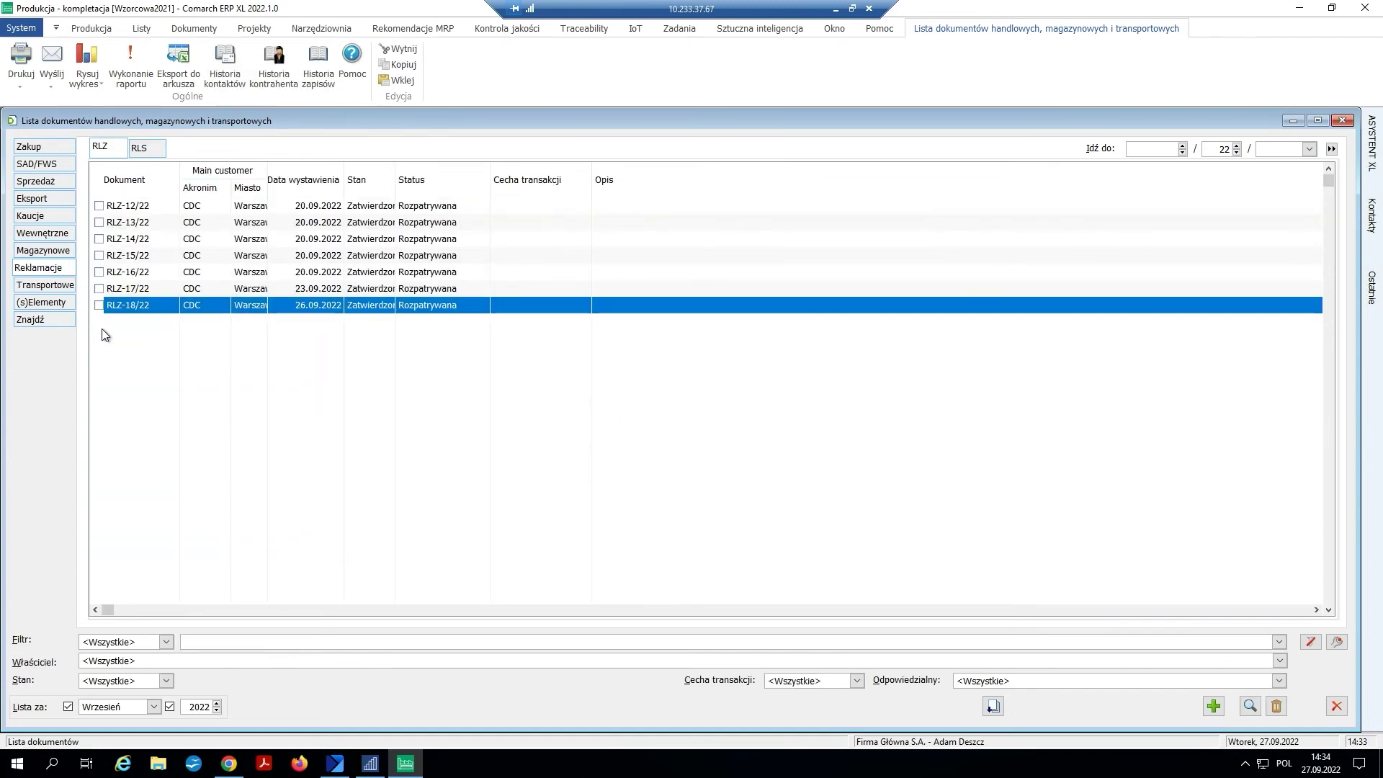
{"action": "left_click", "coordinate": [98, 307]}
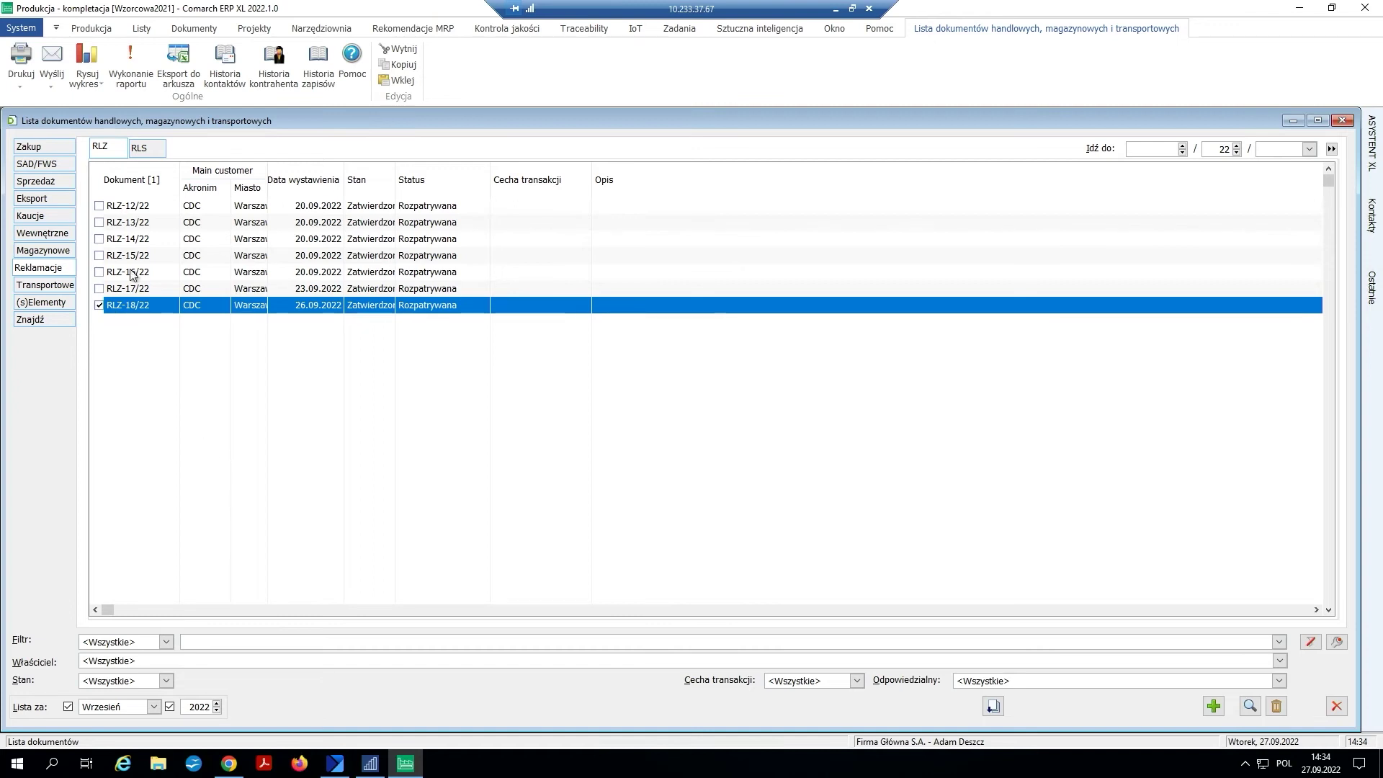
- Start a shipping order (ZNP) from RLZ-18/22, then cancel it without saving
{"action": "right_click", "coordinate": [171, 310]}
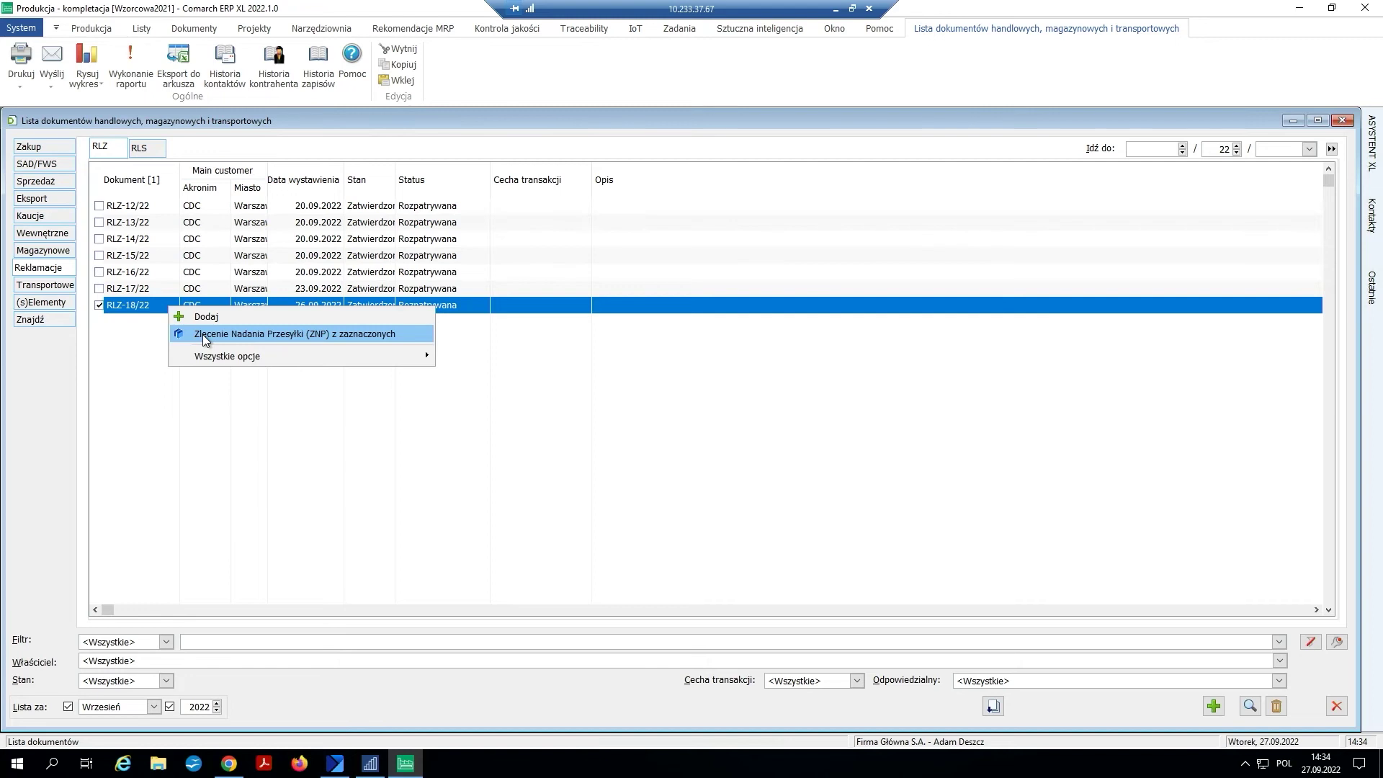
{"action": "left_click", "coordinate": [204, 336]}
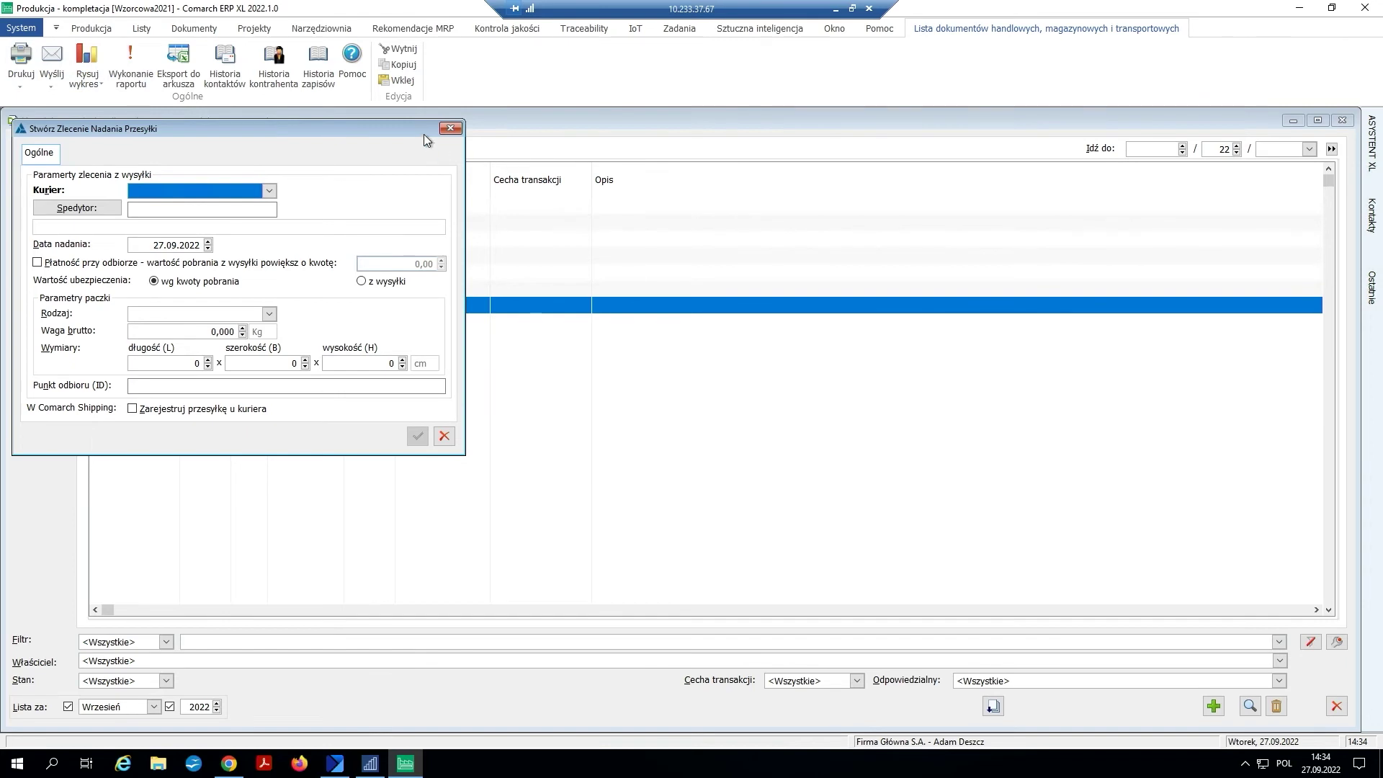
{"action": "left_click", "coordinate": [450, 127]}
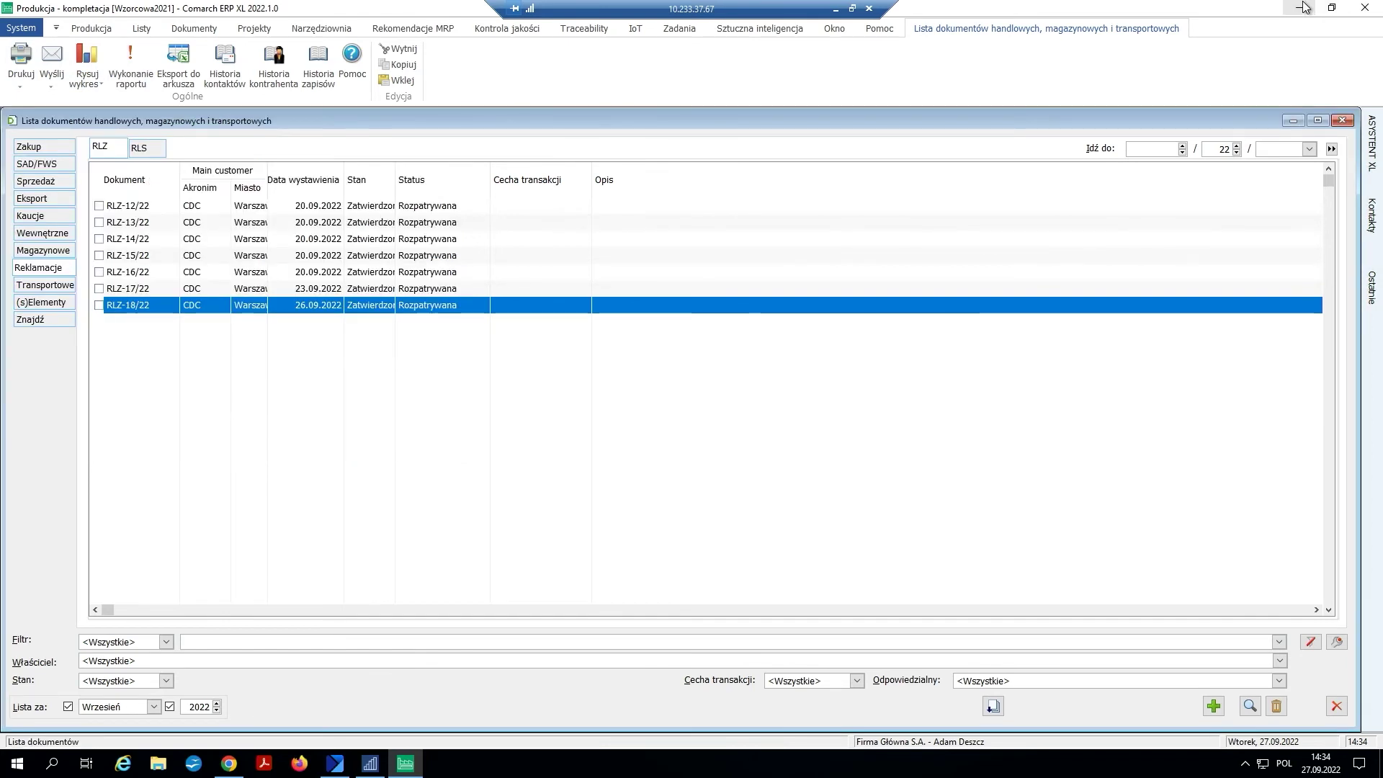
- Minimise the open ERP and shipping windows and launch Comarch WMS Magazynier
{"action": "left_click", "coordinate": [1305, 7]}
{"action": "left_click", "coordinate": [1305, 7]}
{"action": "left_click", "coordinate": [1305, 8]}
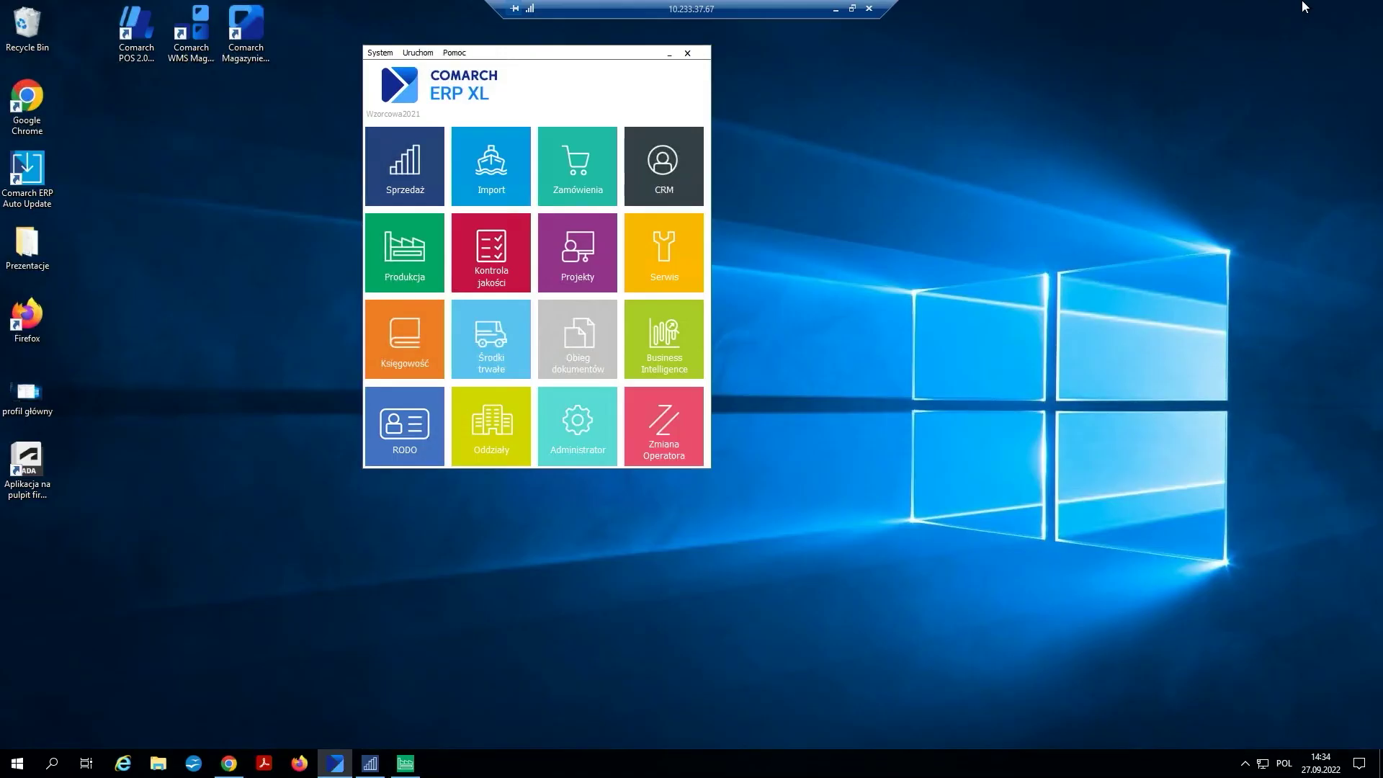
{"action": "left_click", "coordinate": [669, 53]}
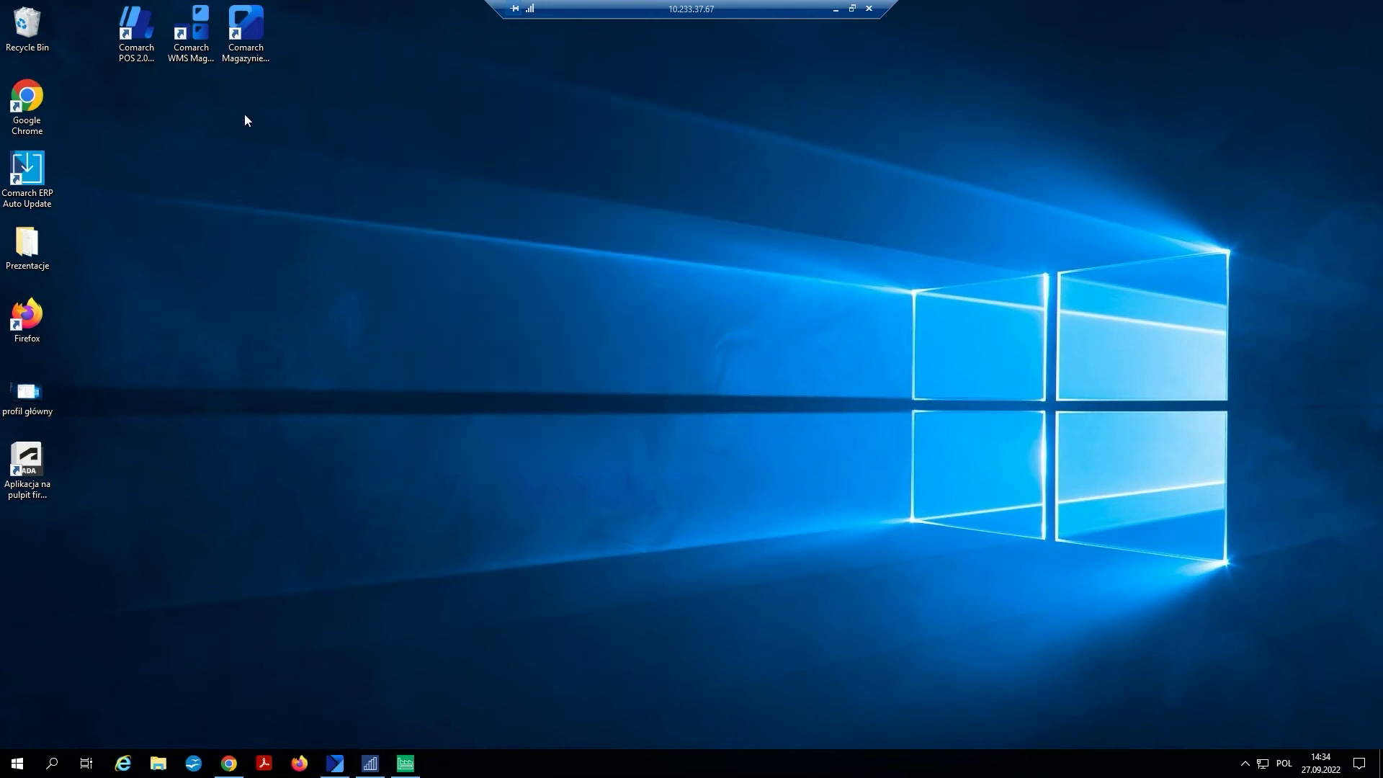
{"action": "double_click", "coordinate": [186, 30]}
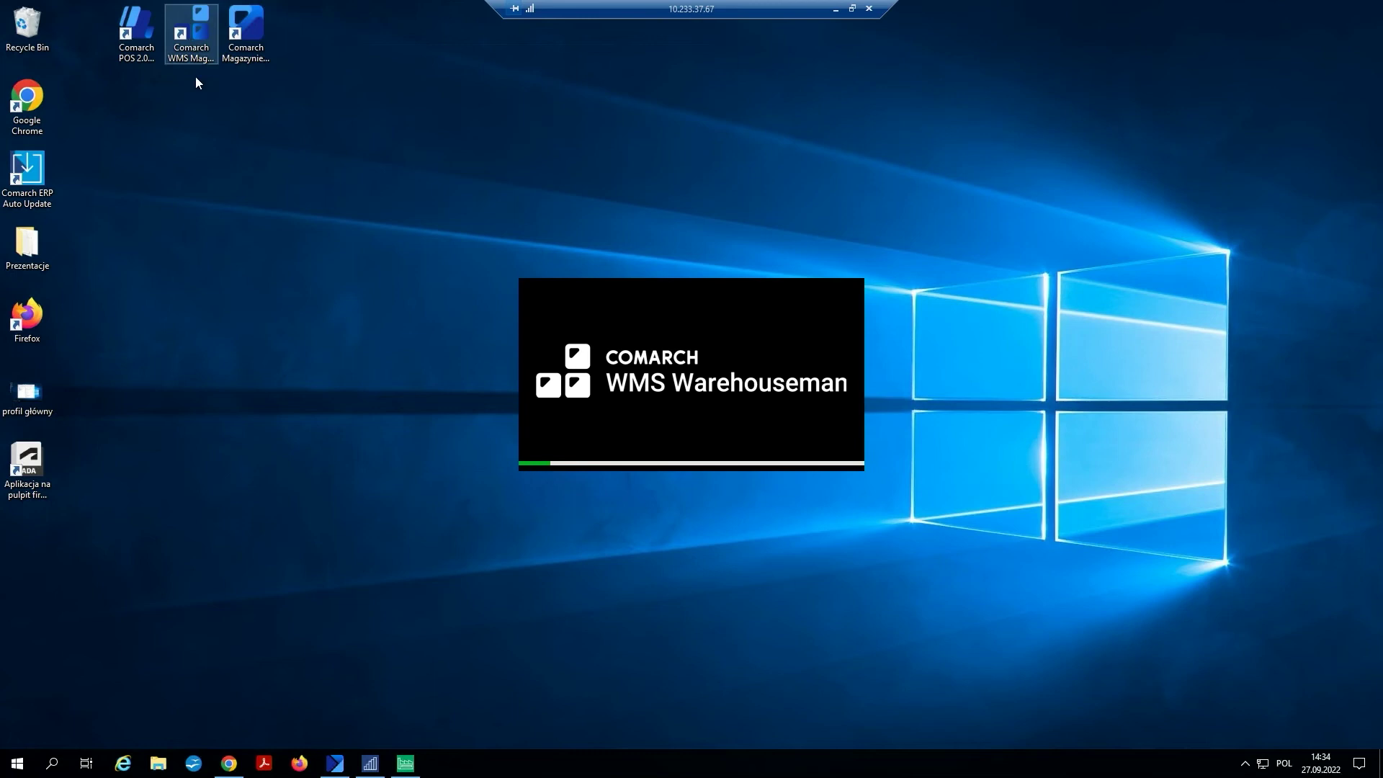
- Enter the login password, switch the interface to Polish and log in
{"action": "left_click", "coordinate": [162, 362]}
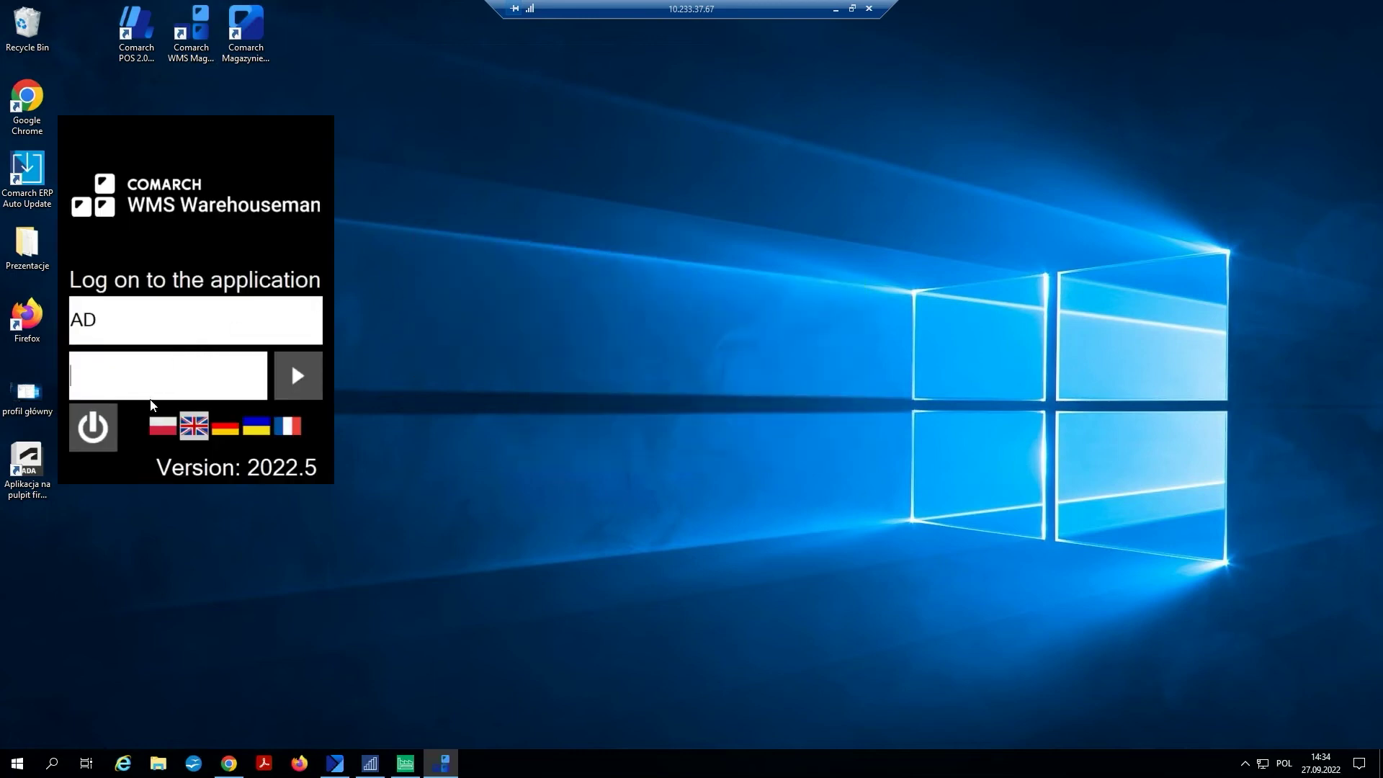
{"action": "type", "text": "12"}
{"action": "left_click", "coordinate": [170, 430]}
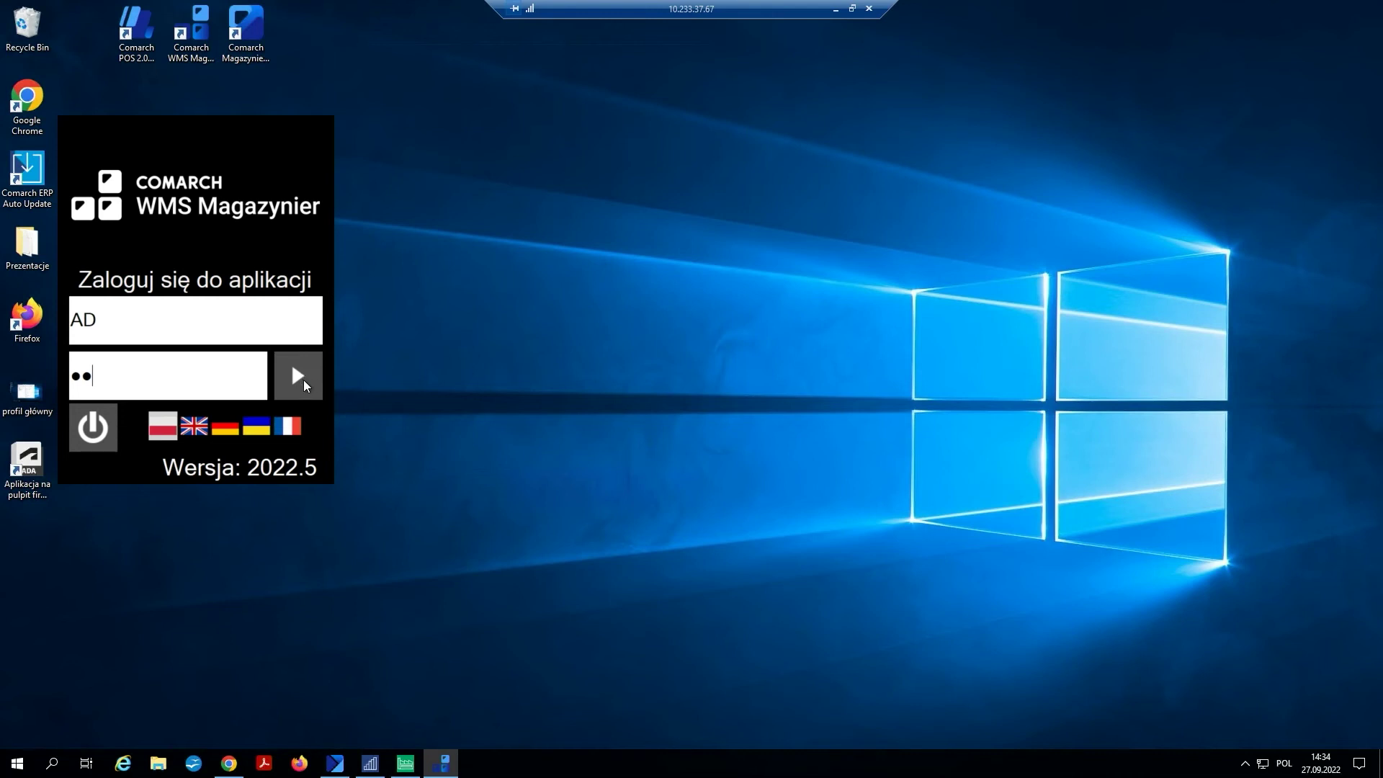
{"action": "left_click", "coordinate": [304, 378]}
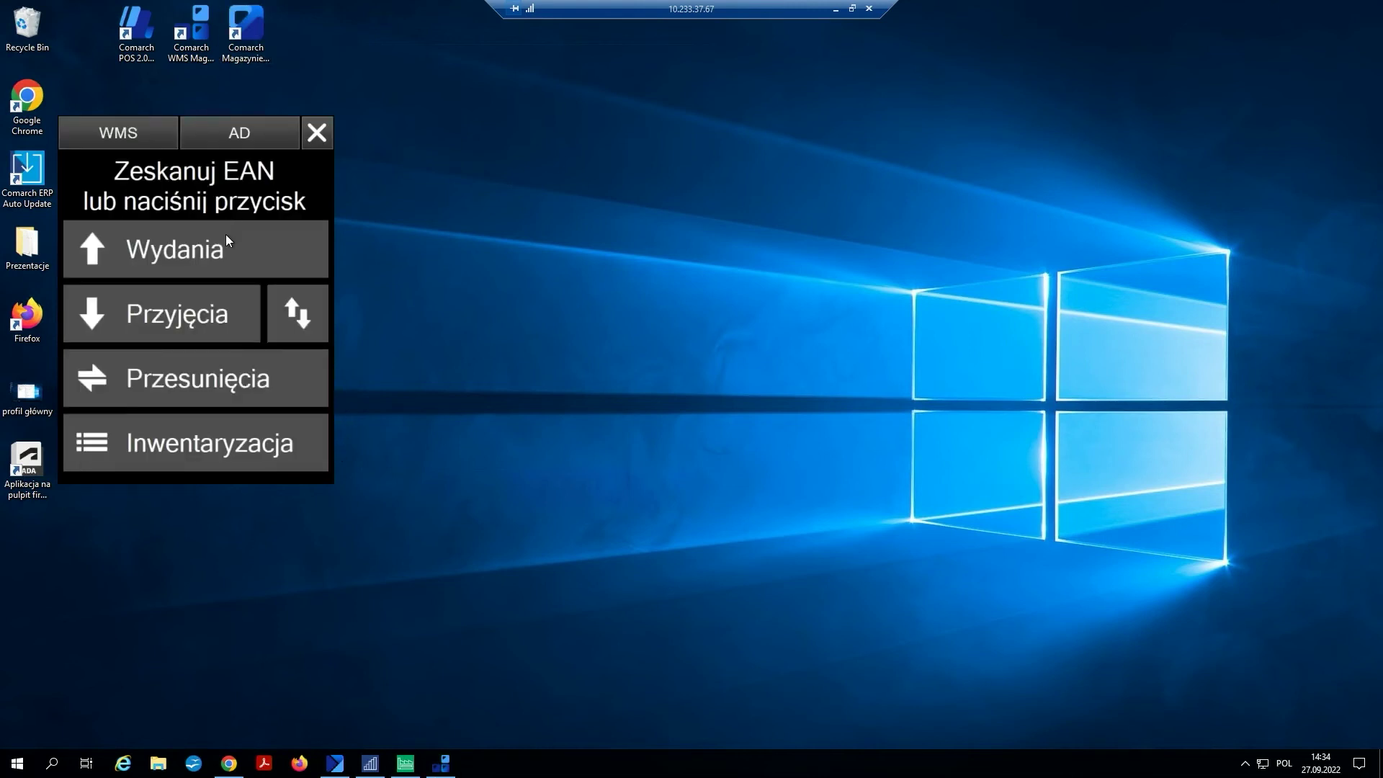
- Open ZS-118/22/ABA from Wydania na dziś and process it as Wydanie z systemu ERP
{"action": "left_click", "coordinate": [226, 242]}
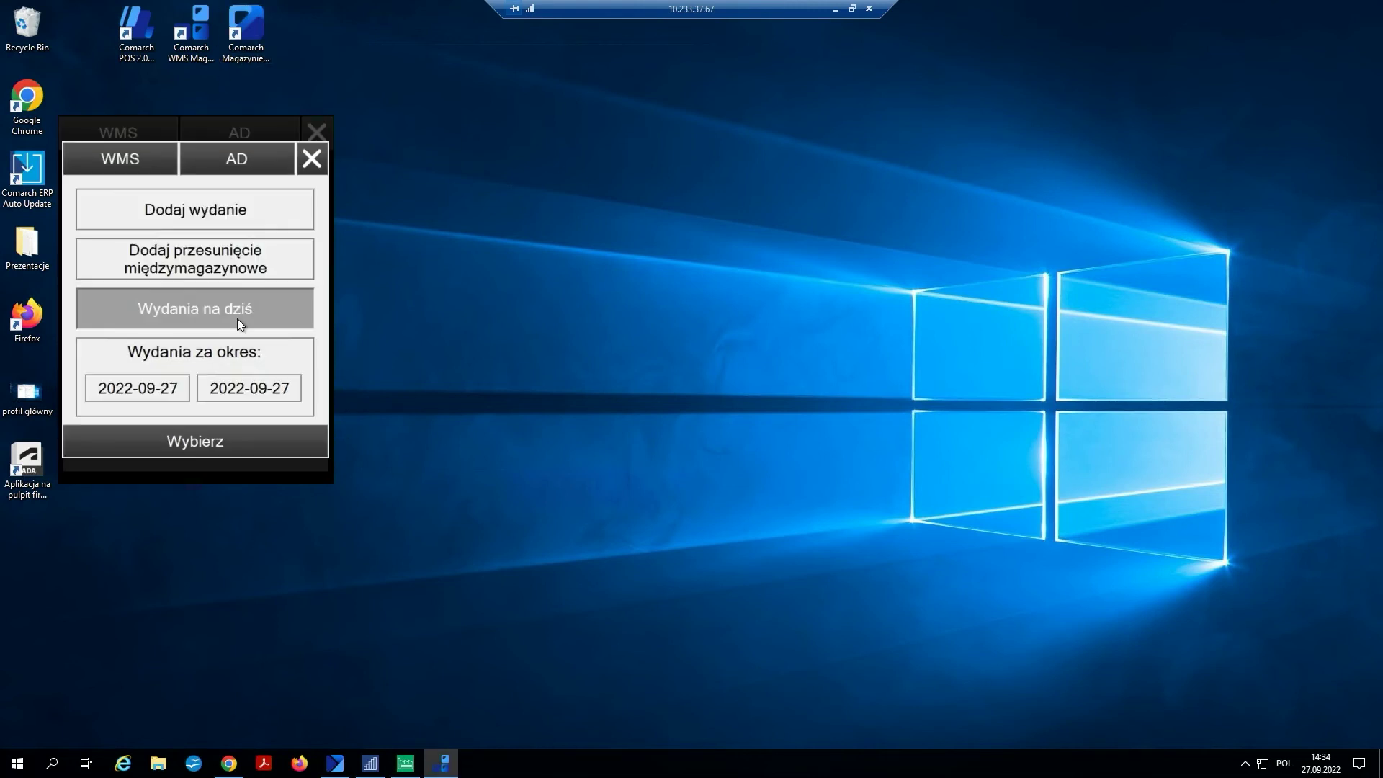
{"action": "left_click", "coordinate": [237, 313]}
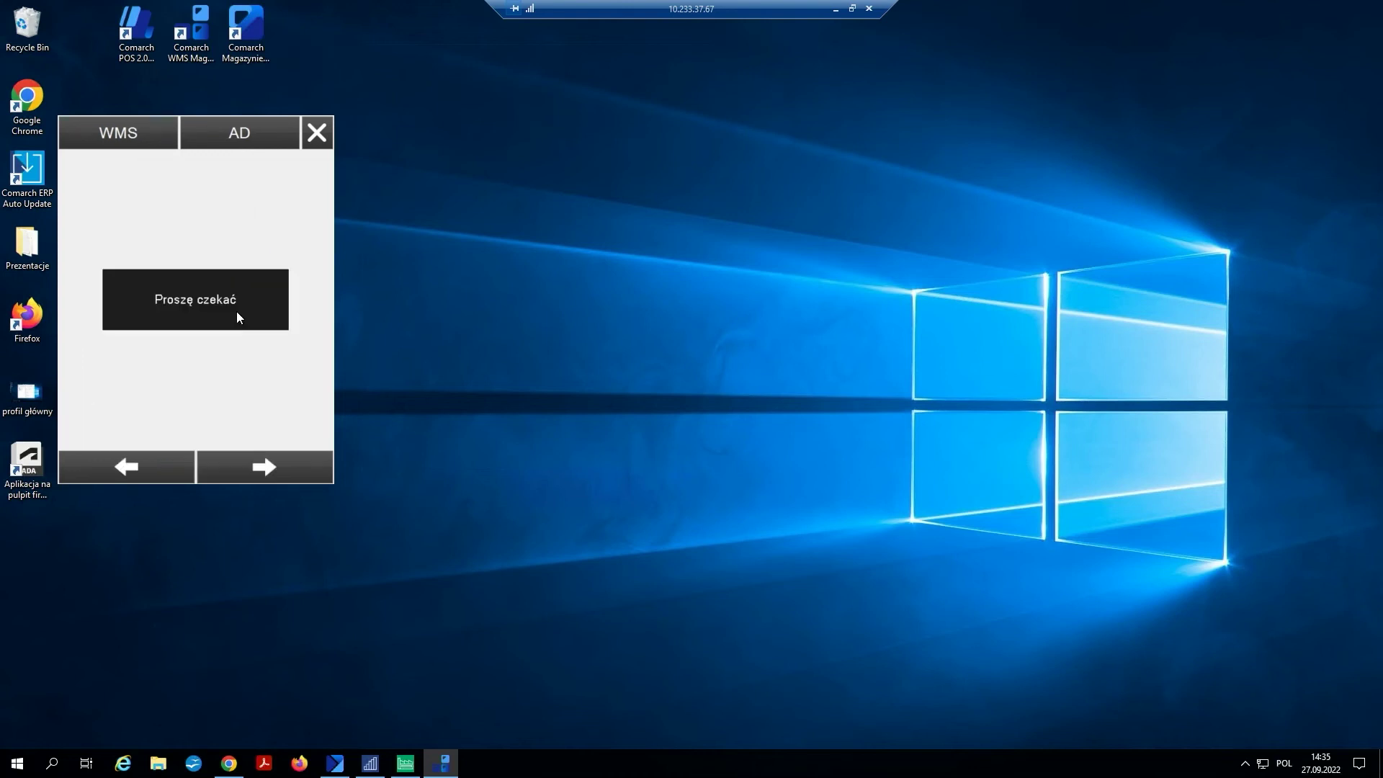
{"action": "left_click", "coordinate": [187, 292]}
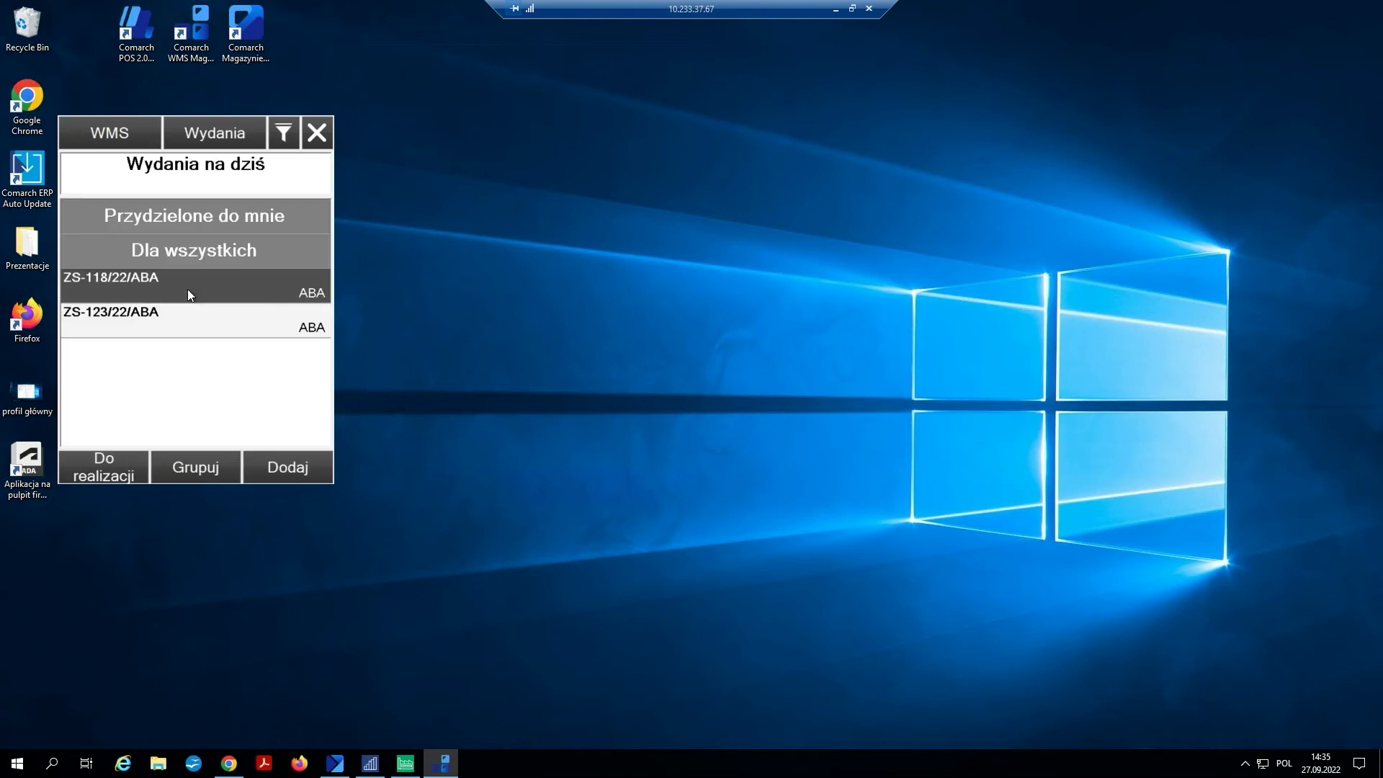
{"action": "scroll", "coordinate": [241, 338], "scroll_direction": "down", "scroll_amount": 2}
{"action": "left_click", "coordinate": [244, 308]}
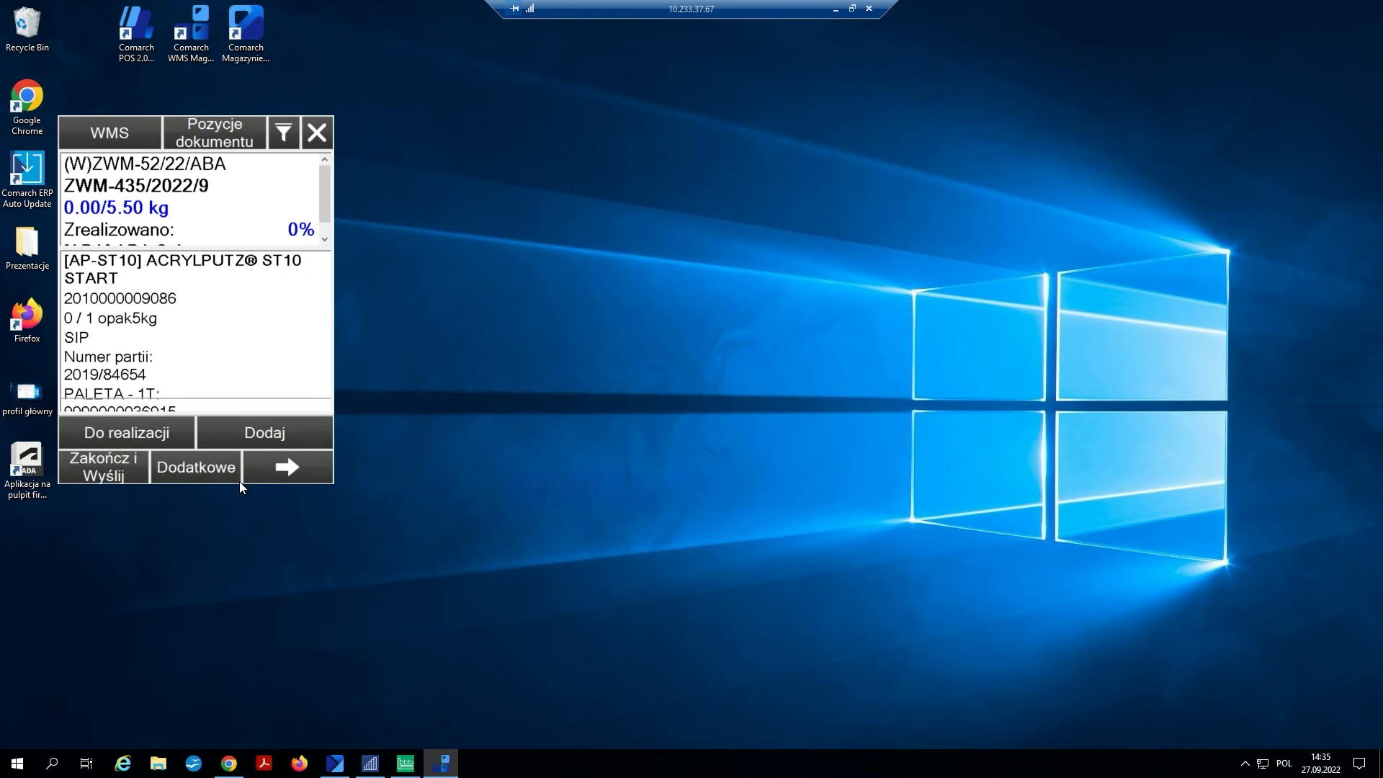
{"action": "left_click", "coordinate": [224, 323]}
{"action": "left_click", "coordinate": [250, 431]}
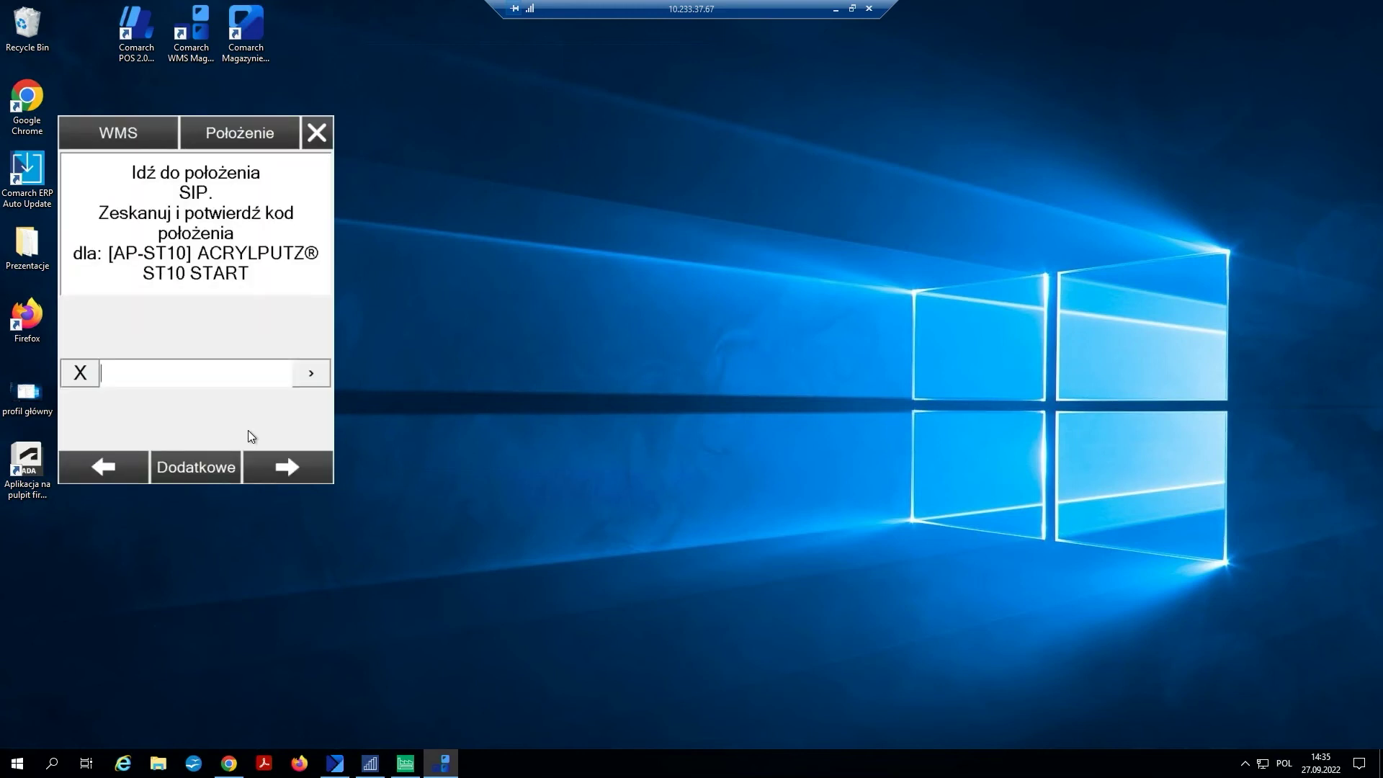
{"action": "type", "text": "sip"}
{"action": "left_click", "coordinate": [331, 470]}
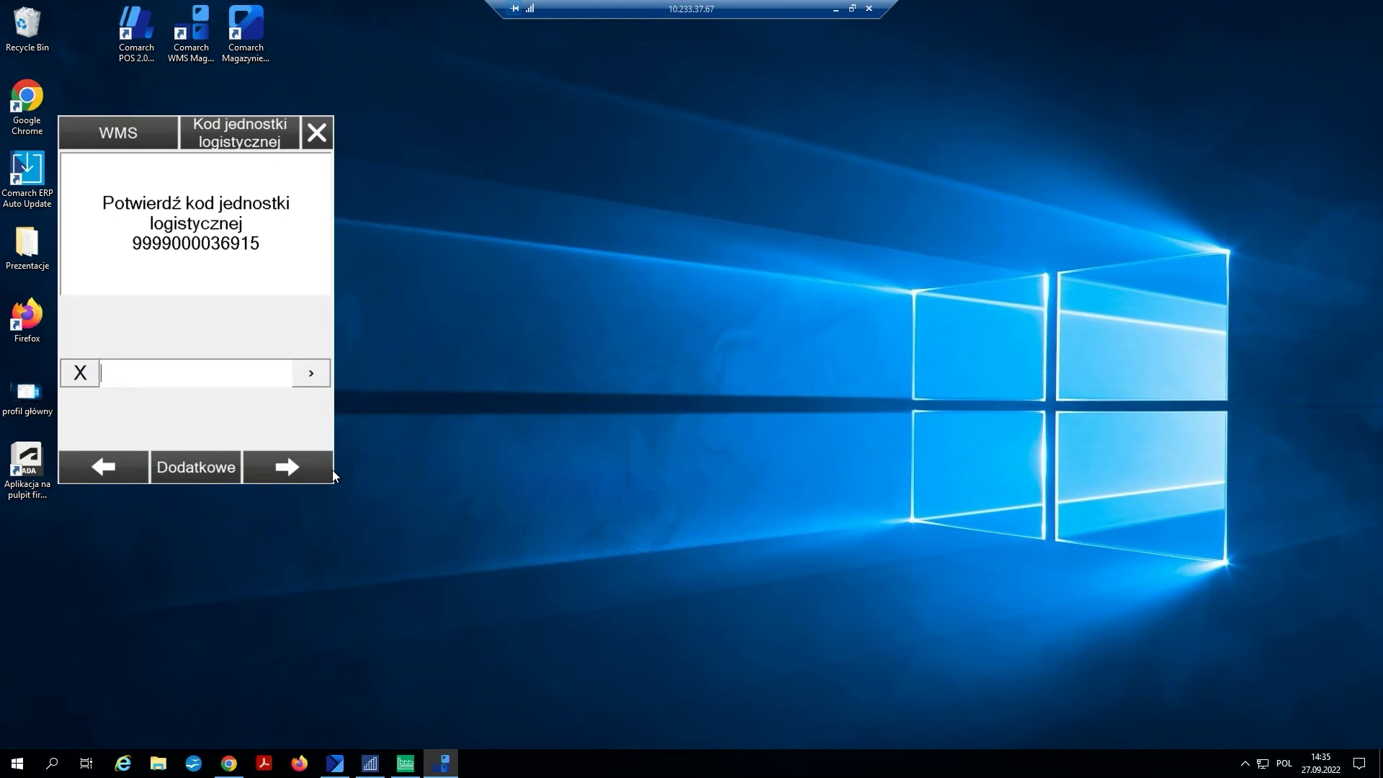
{"action": "type", "text": "9999000036915"}
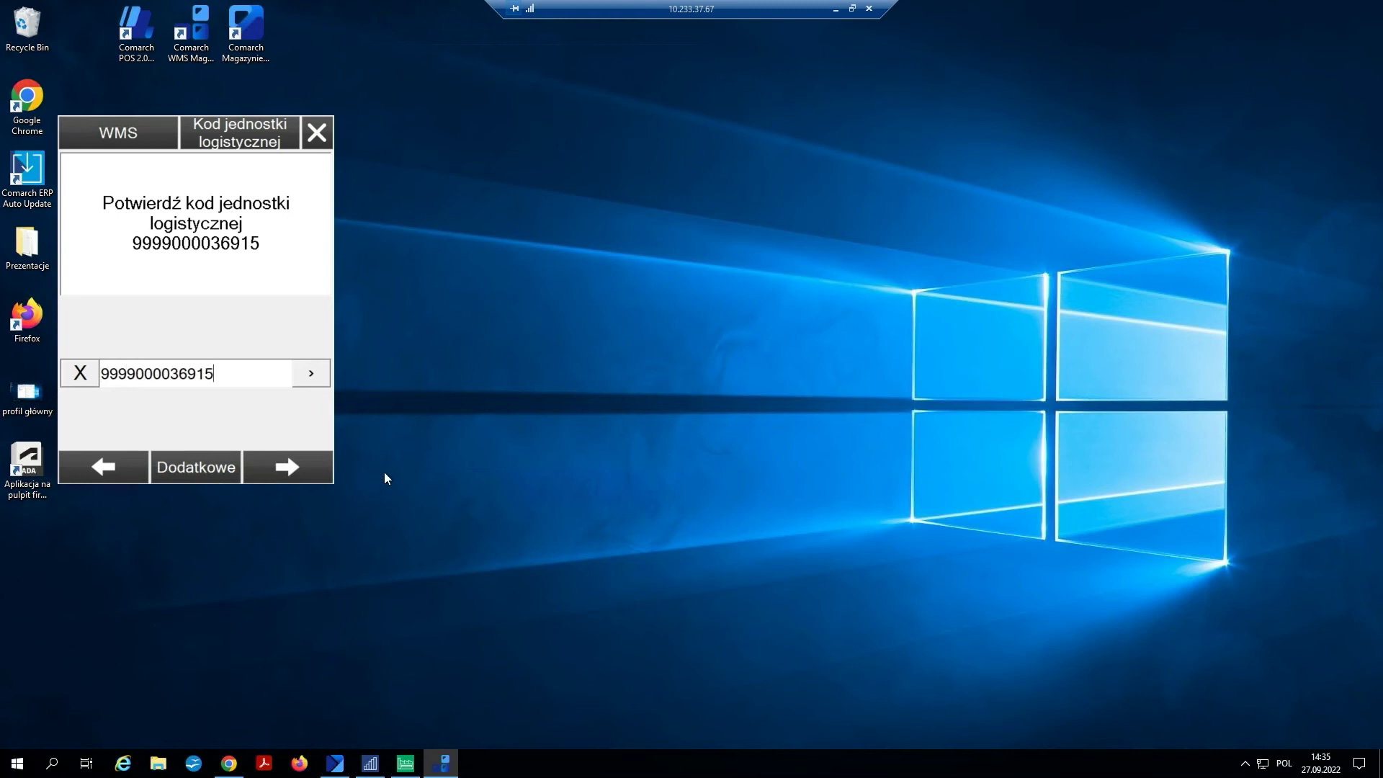
{"action": "left_click", "coordinate": [317, 461]}
{"action": "left_click", "coordinate": [314, 466]}
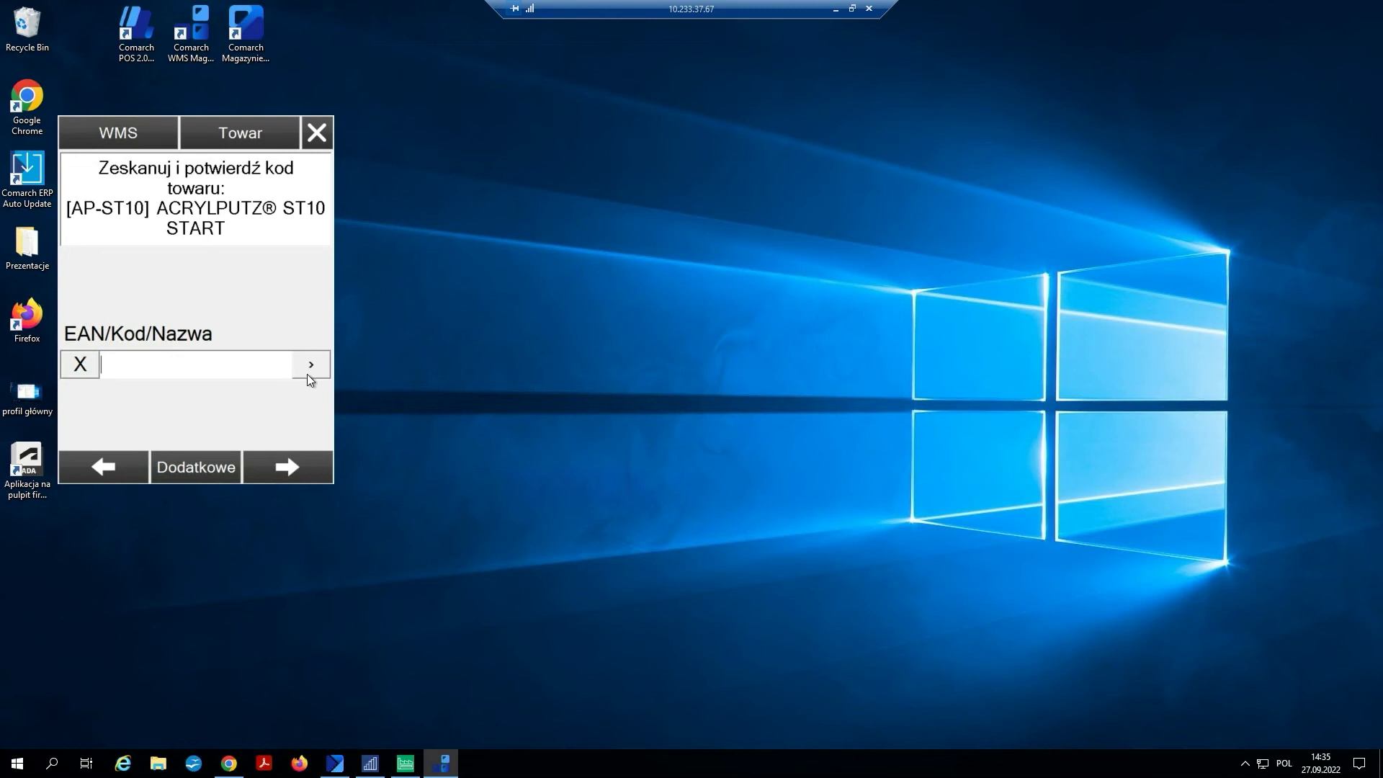
{"action": "type", "text": "2010000009086"}
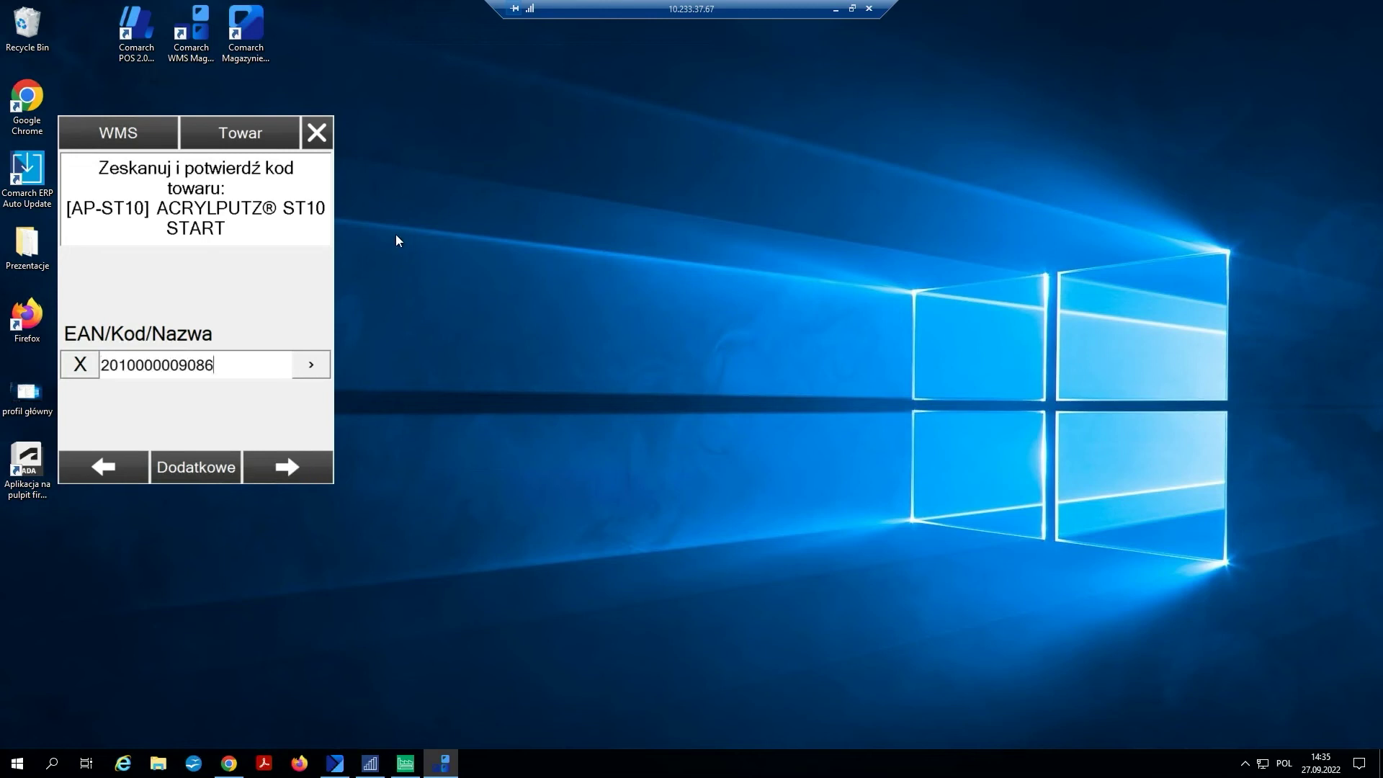
{"action": "left_click", "coordinate": [279, 474]}
{"action": "left_click", "coordinate": [279, 474]}
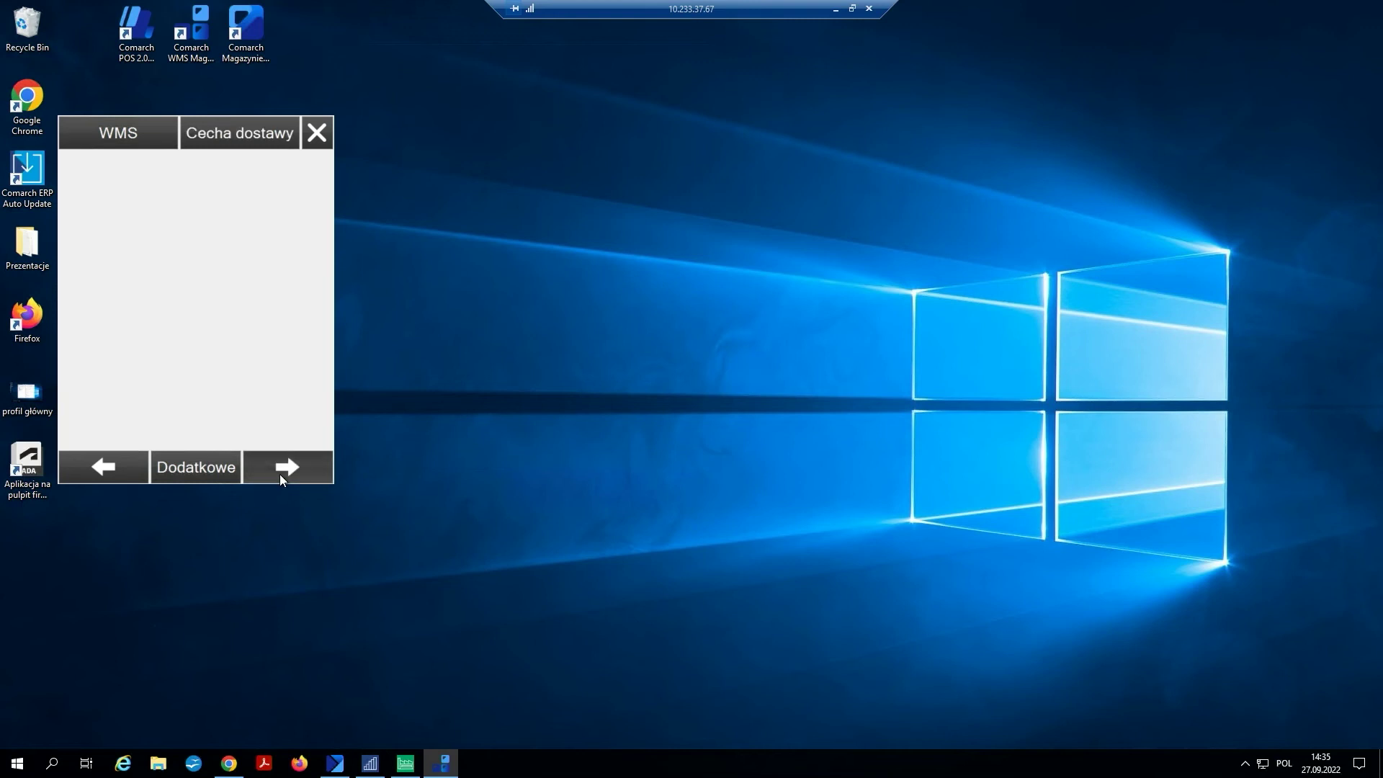
{"action": "left_click", "coordinate": [279, 474]}
{"action": "left_click", "coordinate": [279, 474]}
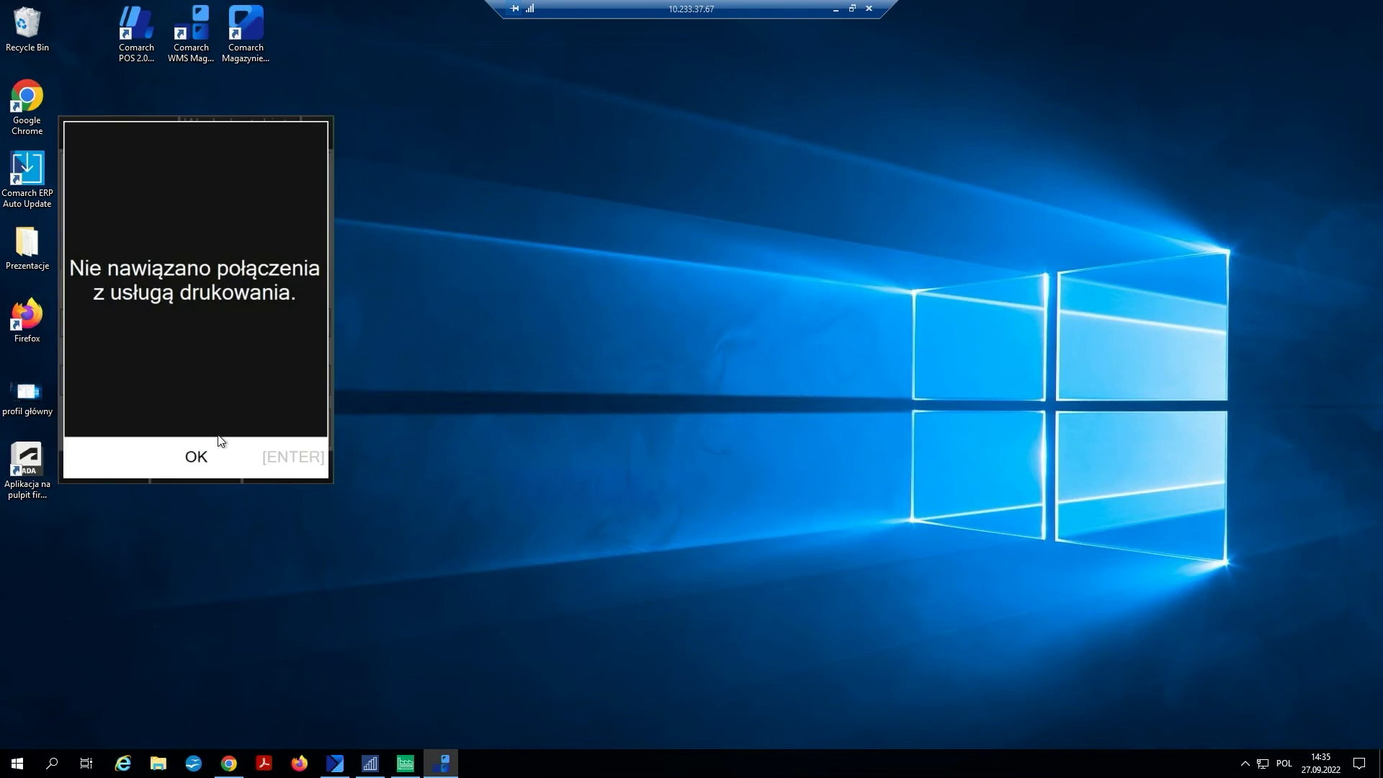
{"action": "left_click", "coordinate": [216, 441]}
{"action": "left_click", "coordinate": [274, 465]}
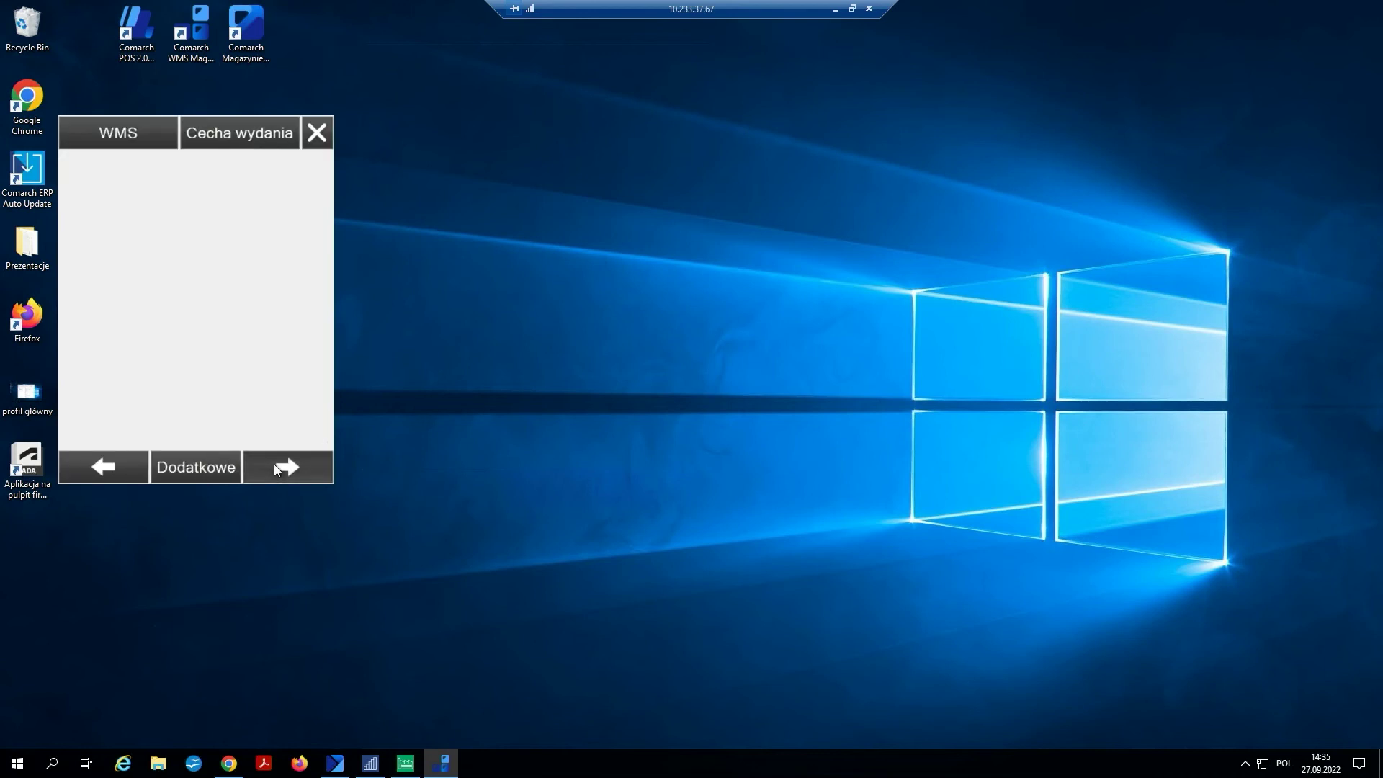
{"action": "left_click", "coordinate": [279, 477]}
{"action": "left_click", "coordinate": [97, 472]}
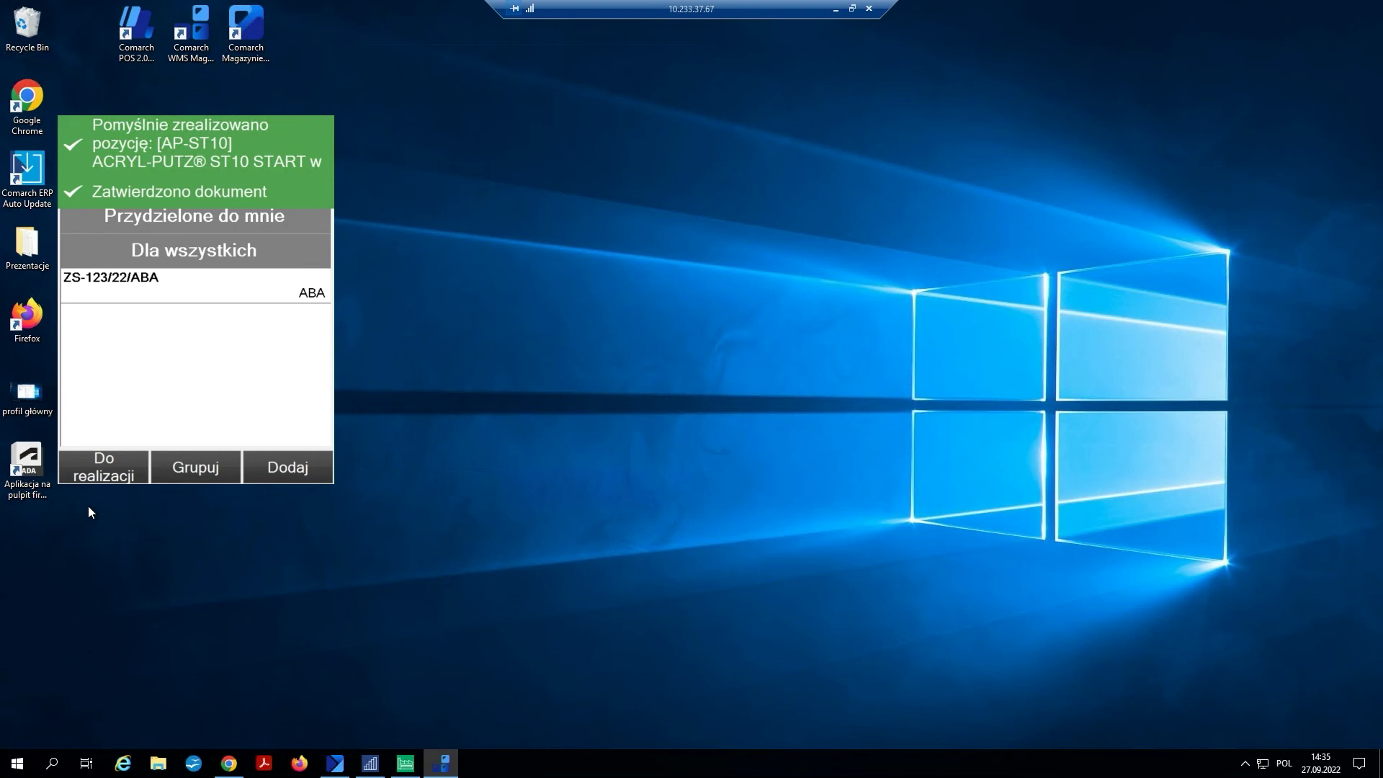
{"action": "left_click", "coordinate": [229, 763]}
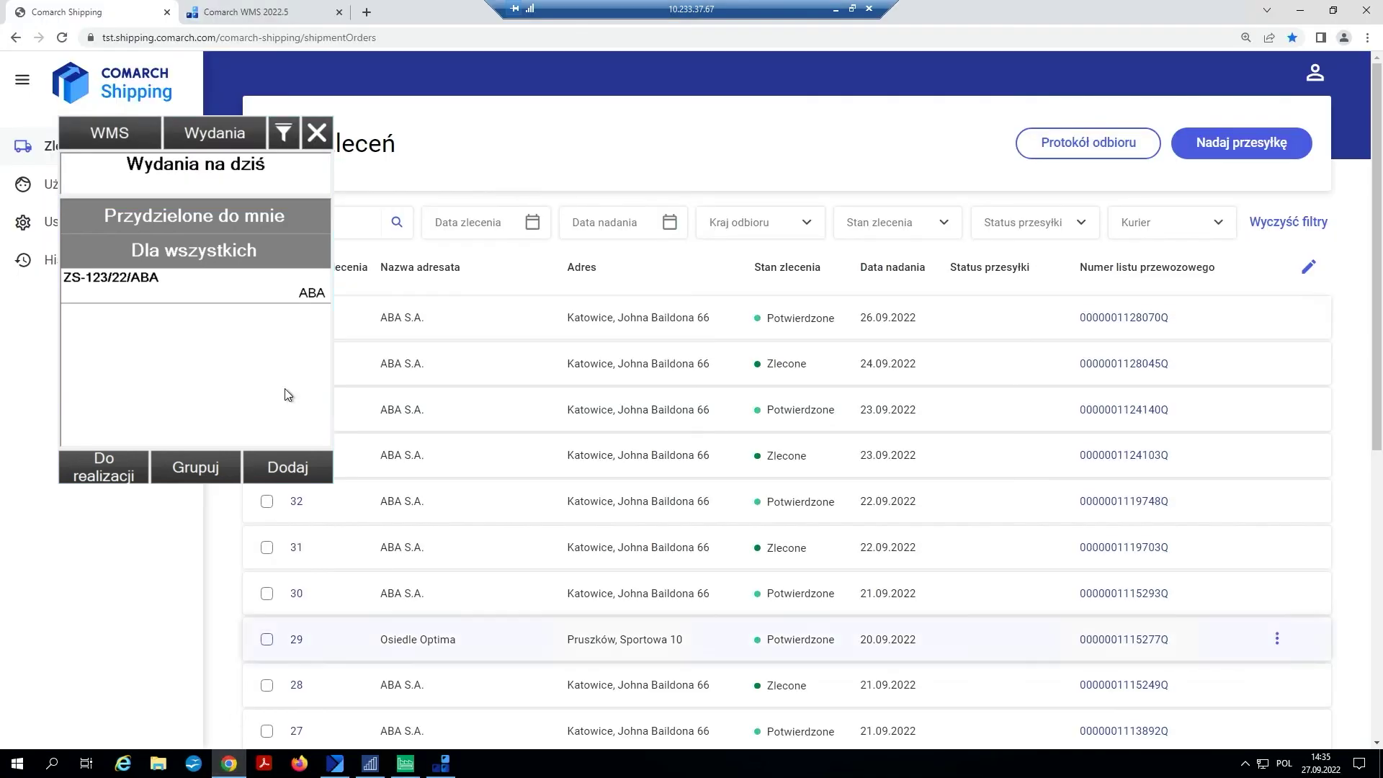
- Quit the WMS app, confirming with Tak, then advance to the 'Kurierzy w Comarch Shipping' slide
{"action": "left_click", "coordinate": [317, 133]}
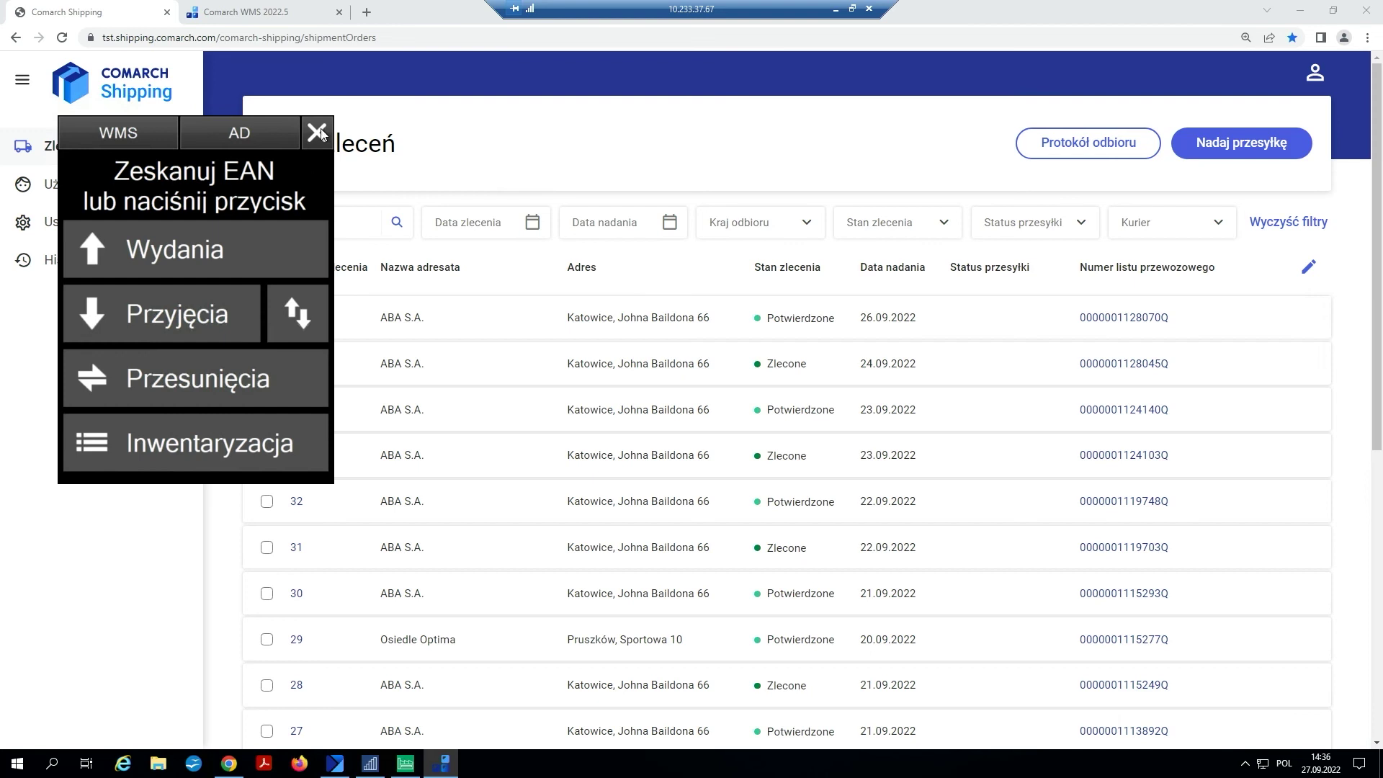
{"action": "left_click", "coordinate": [321, 135]}
{"action": "left_click", "coordinate": [188, 425]}
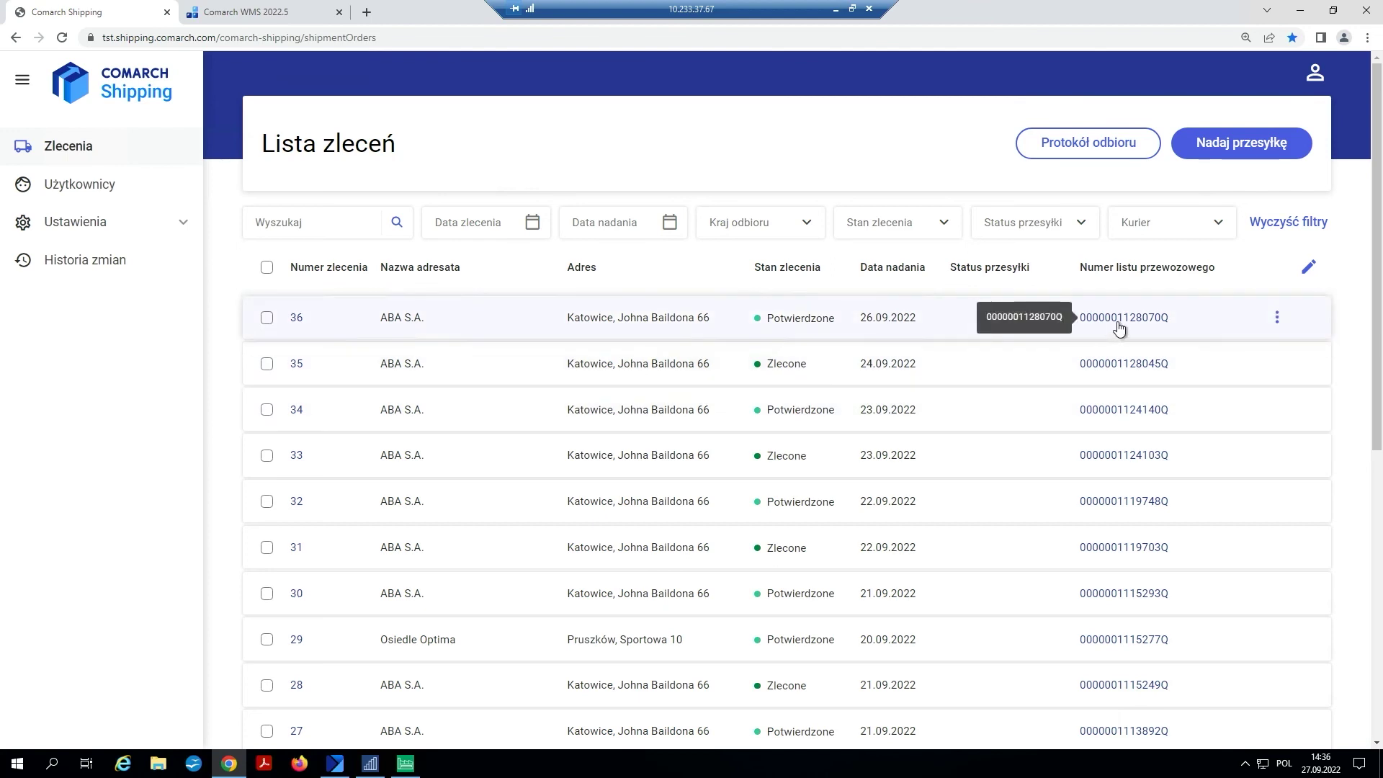
{"action": "left_click", "coordinate": [264, 14]}
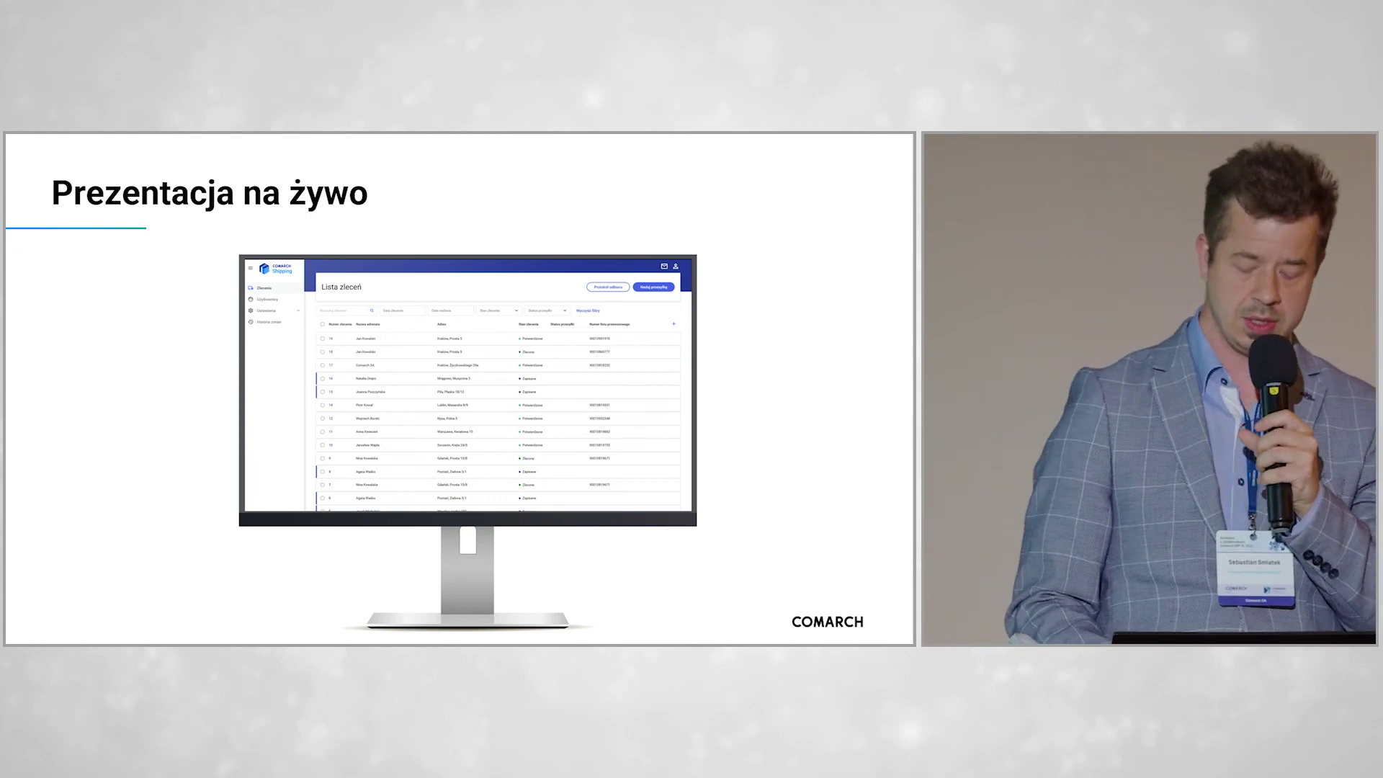
{"action": "key", "text": "Right"}
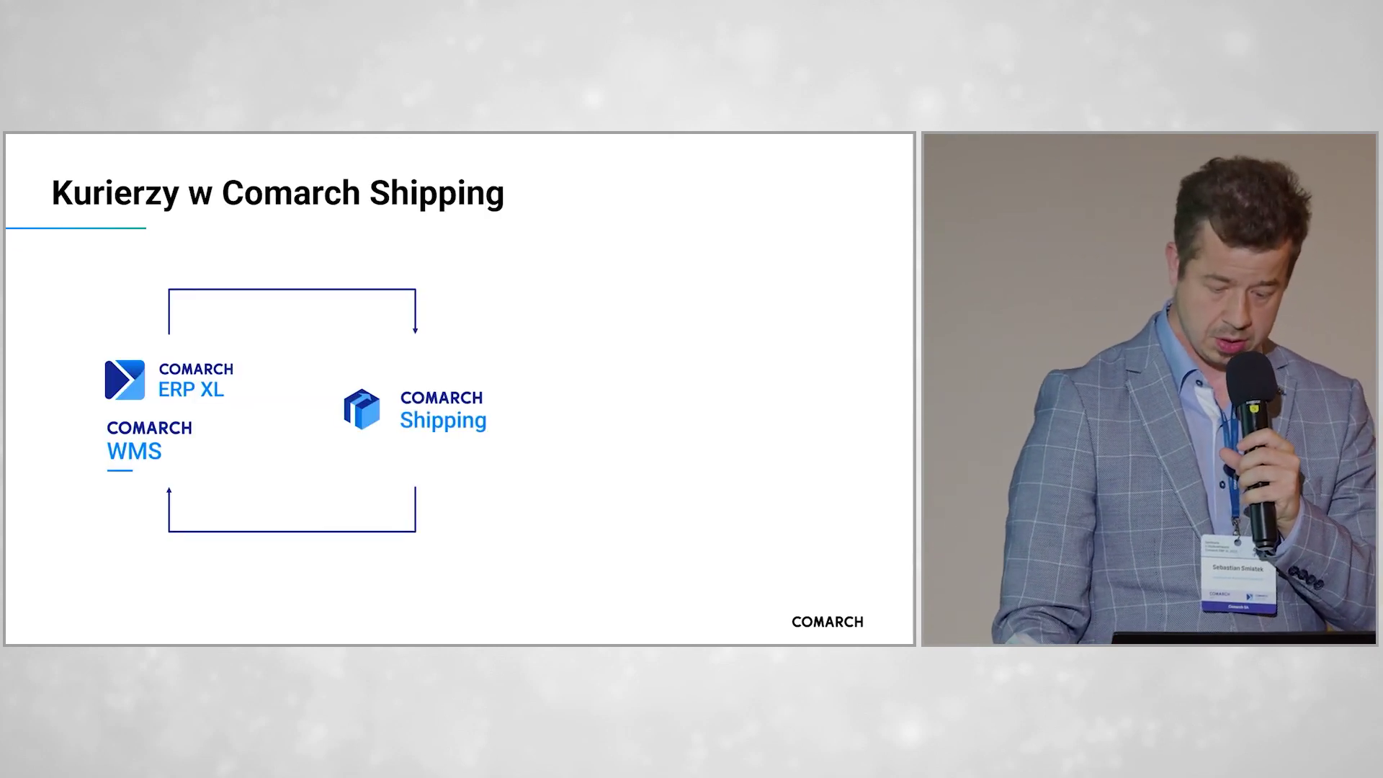